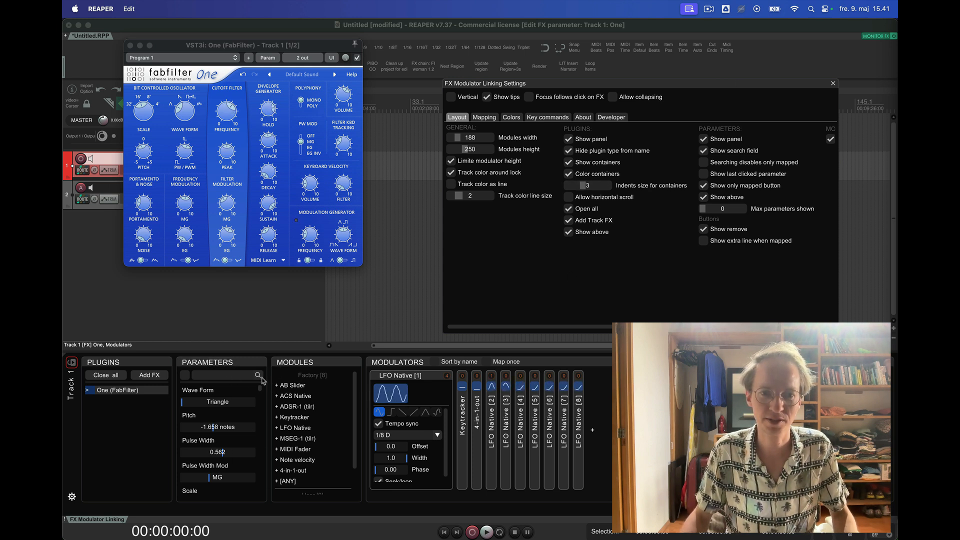
- Search the plugin's parameter list for "pitc" and clear the search again
left_click(186, 378)
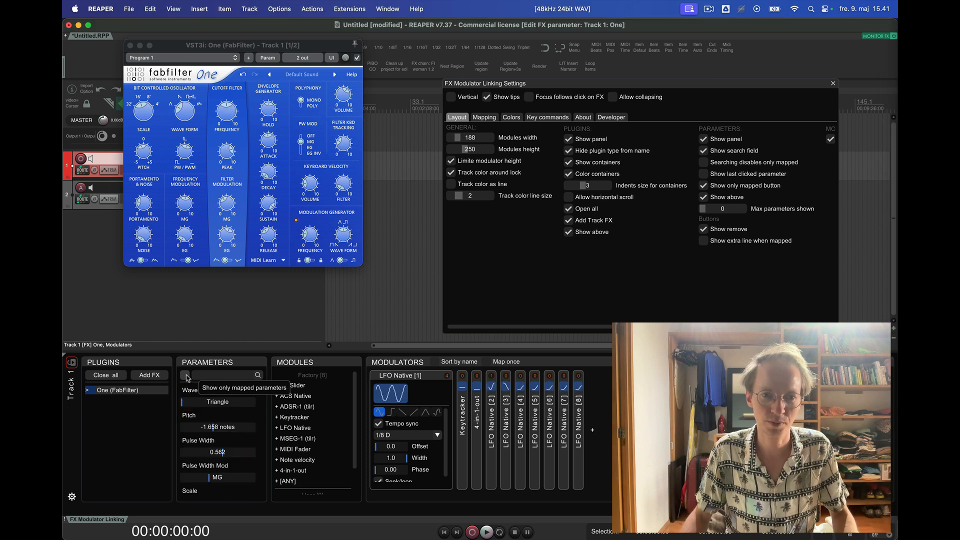
type("pitc")
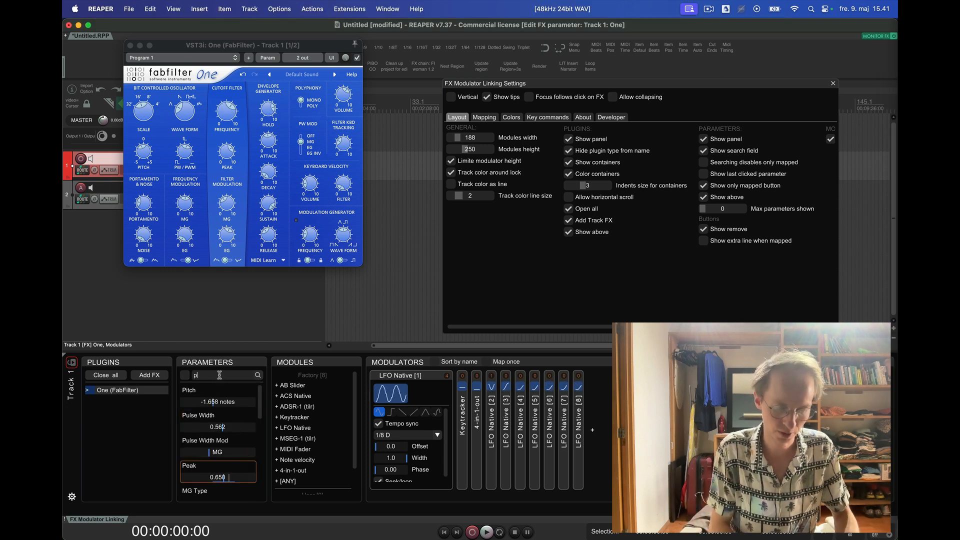
left_click(258, 375)
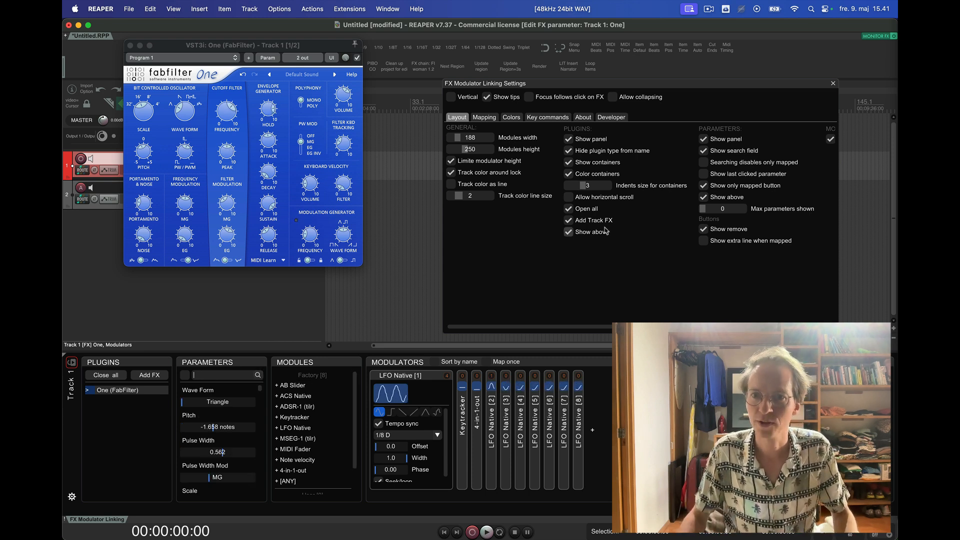
- Turn on Show last clicked parameter and try it on several synth parameters, including Pulse Width, Cutoff, Hold, Peak and Attack
left_click(703, 173)
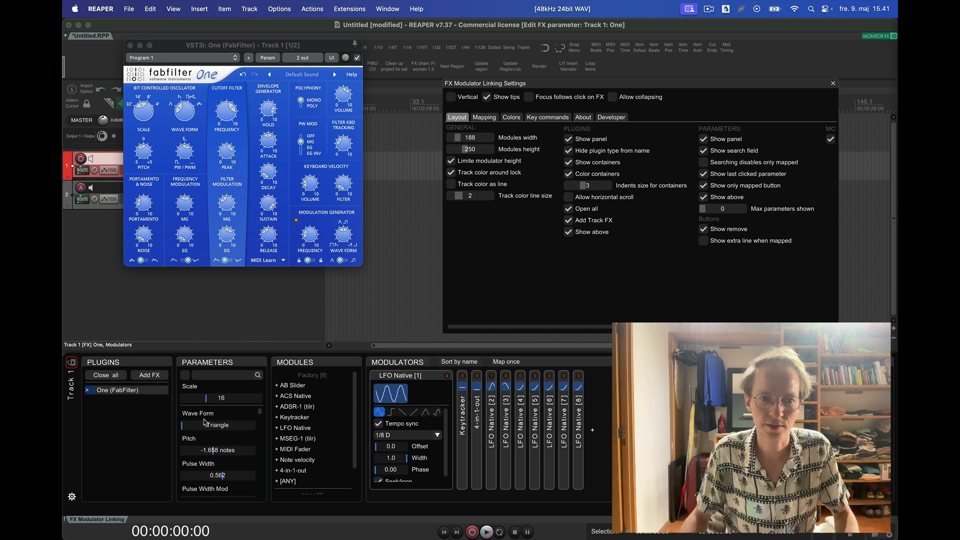
left_click(200, 462)
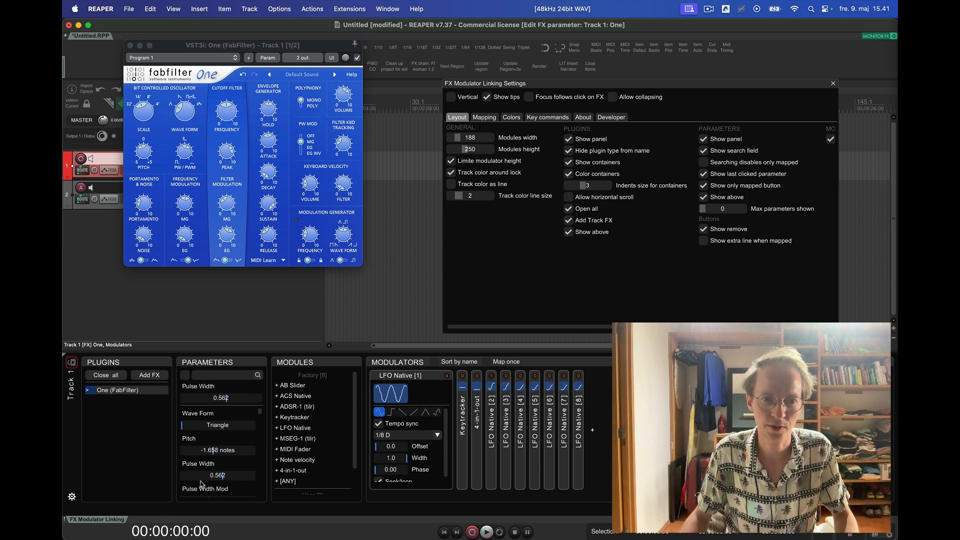
left_click(190, 97)
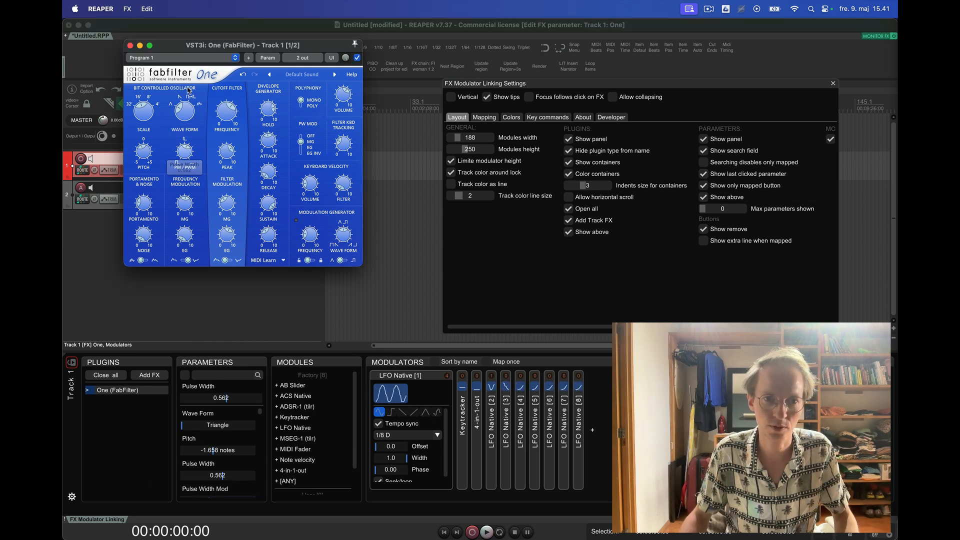
left_click(227, 111)
left_click(272, 111)
left_click(229, 153)
left_click(274, 146)
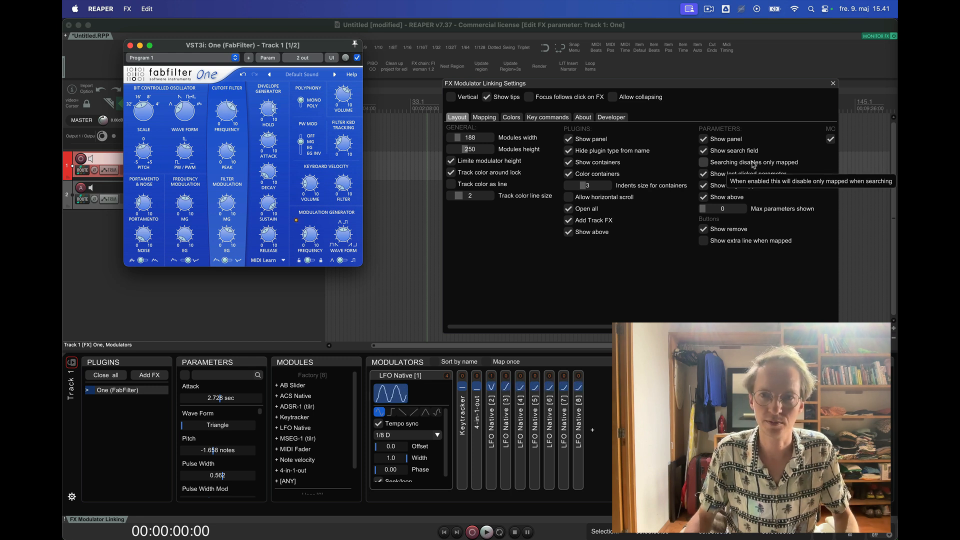
- Show only mapped parameters, try a search for "cu" with Searching disables only mapped enabled, and switch that option off again
left_click(185, 376)
left_click(754, 160)
left_click(218, 377)
type("d")
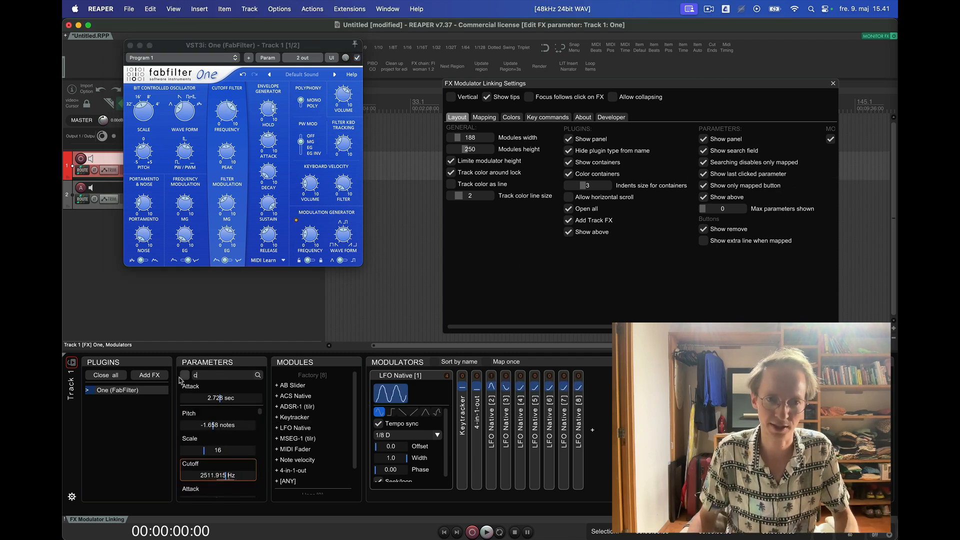
type("u")
left_click(184, 380)
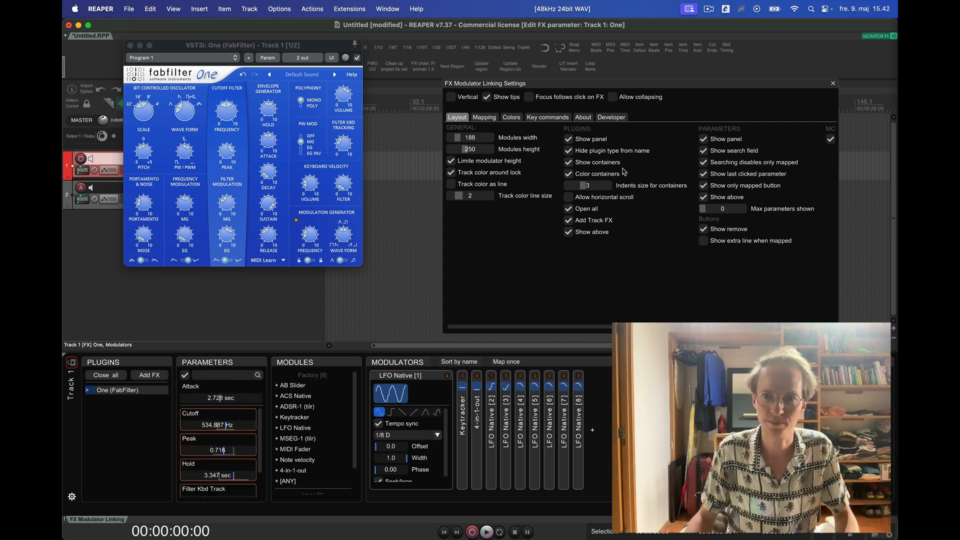
left_click(748, 165)
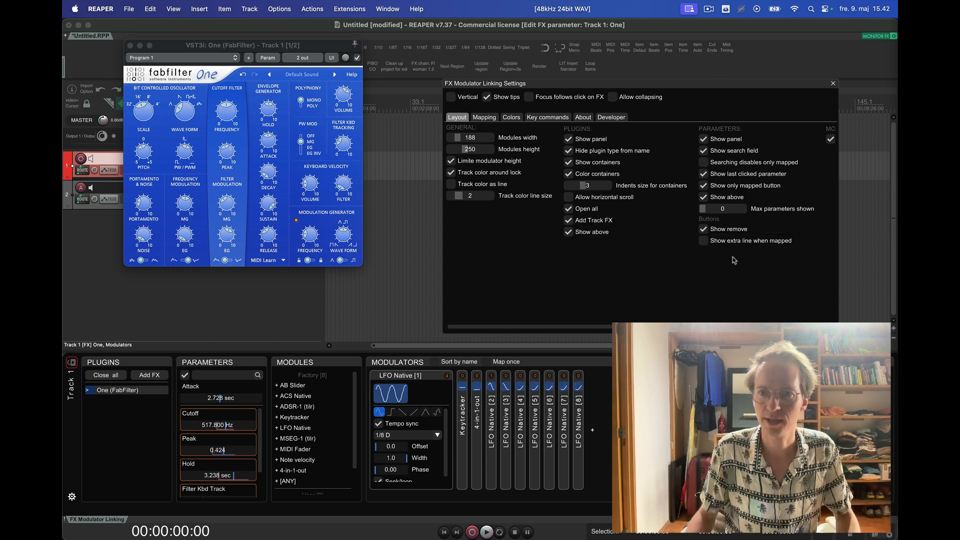
- Enable Use floating mapper in the mapping settings and move the settings window farther from the plugin window
scroll(734, 260, "right", 2)
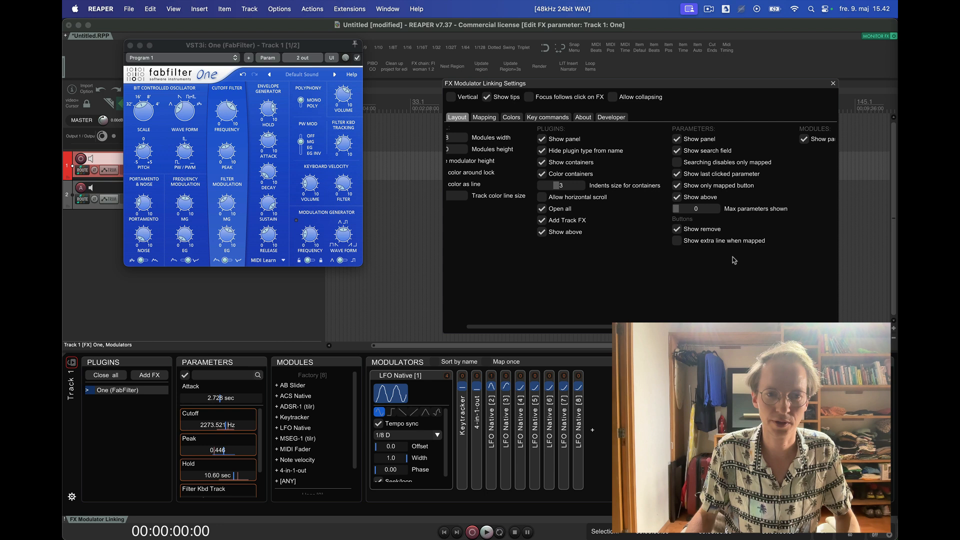
scroll(733, 260, "left", 1)
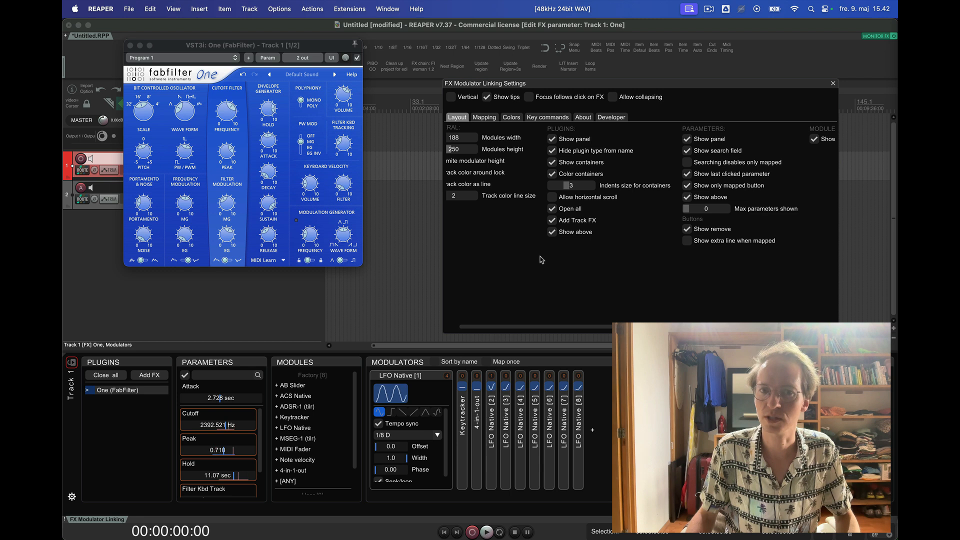
scroll(541, 259, "left", 2)
left_click(484, 118)
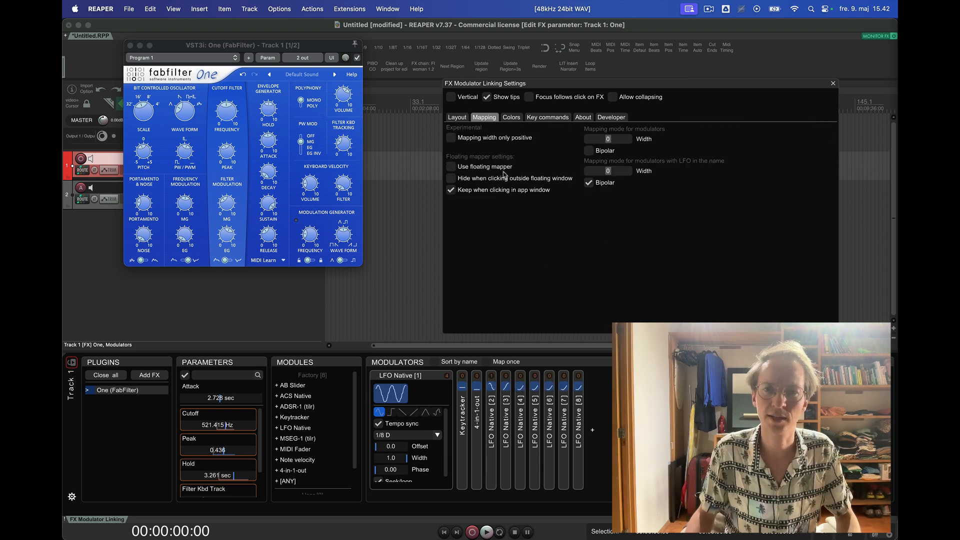
left_click_drag(532, 87, 554, 65)
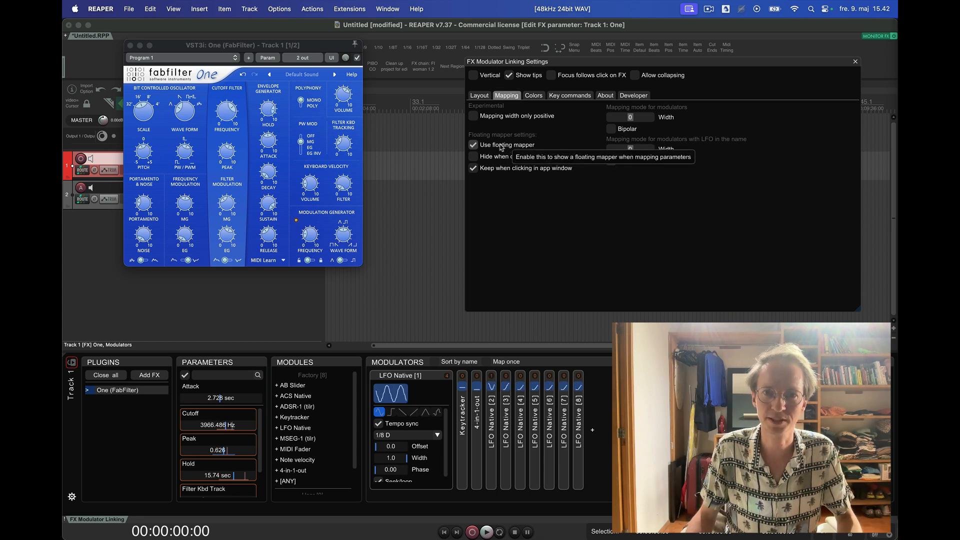
- Place the floating mapper beside the synth and bring up Wave Form, Pulse Width, Peak and Cutoff in it
left_click(190, 115)
left_click_drag(522, 95, 400, 75)
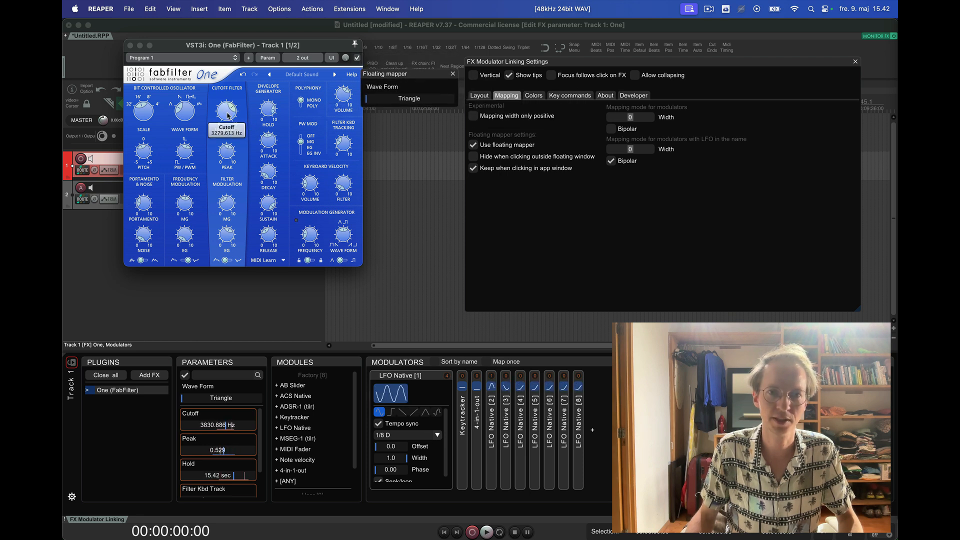
left_click(185, 151)
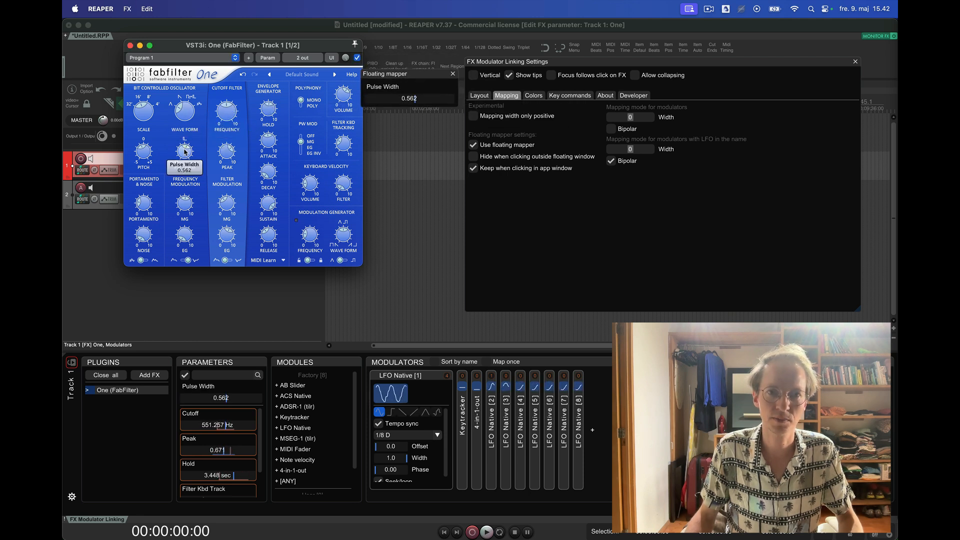
left_click(229, 151)
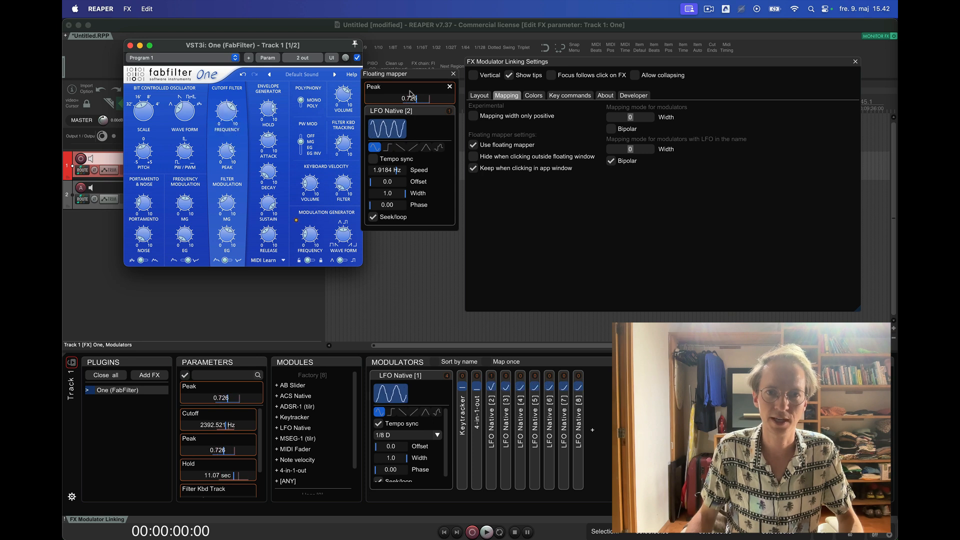
left_click(227, 111)
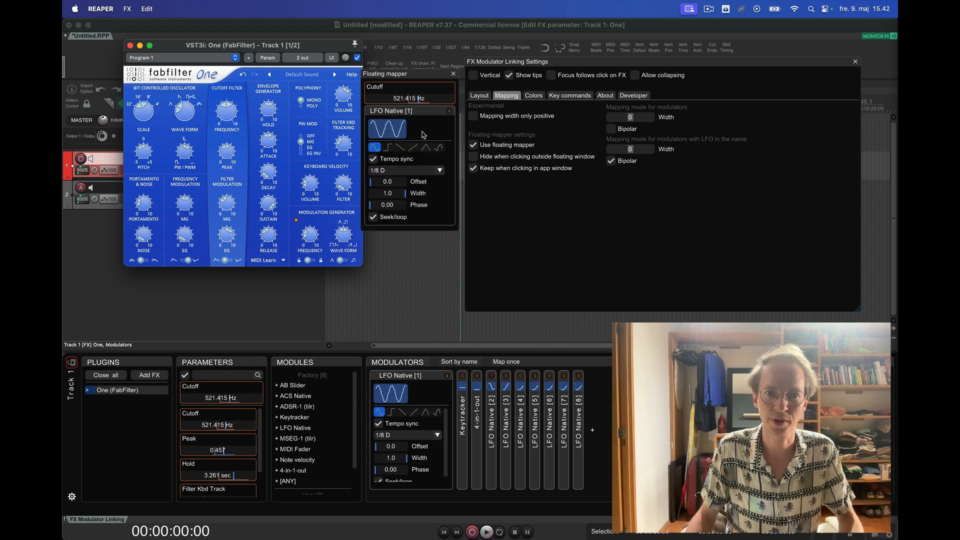
- Show and hide the mappings of LFO Native [1] in the floating mapper and leave the modulator minimized
left_click(400, 112)
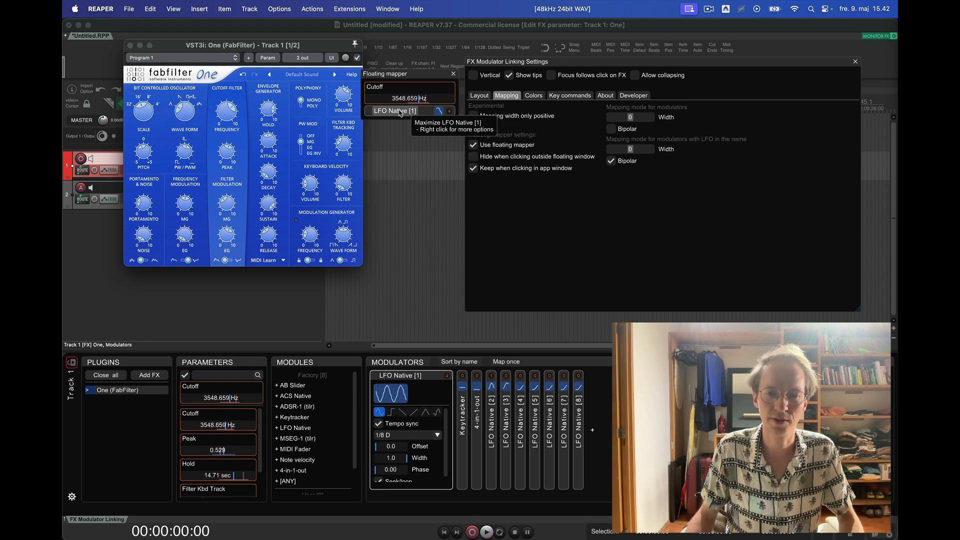
left_click(400, 112)
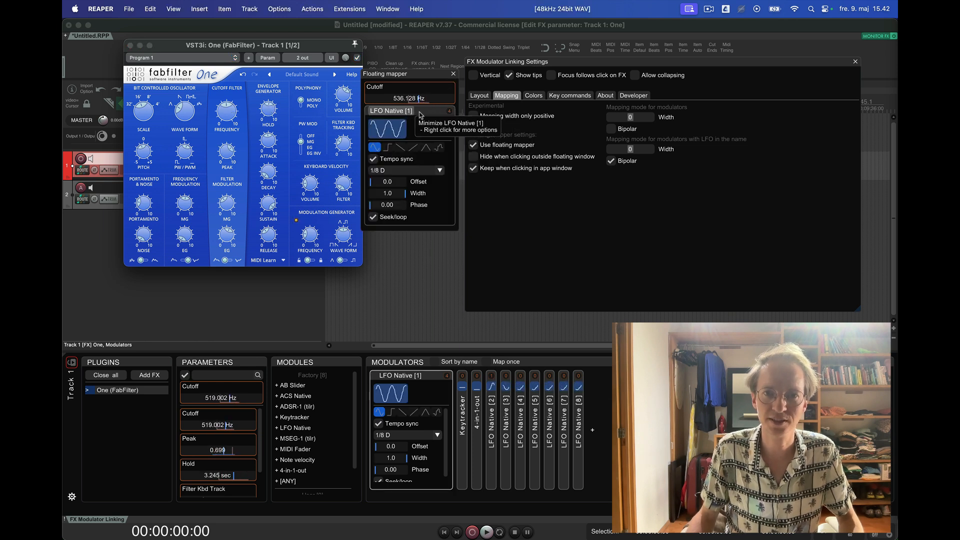
left_click(450, 111)
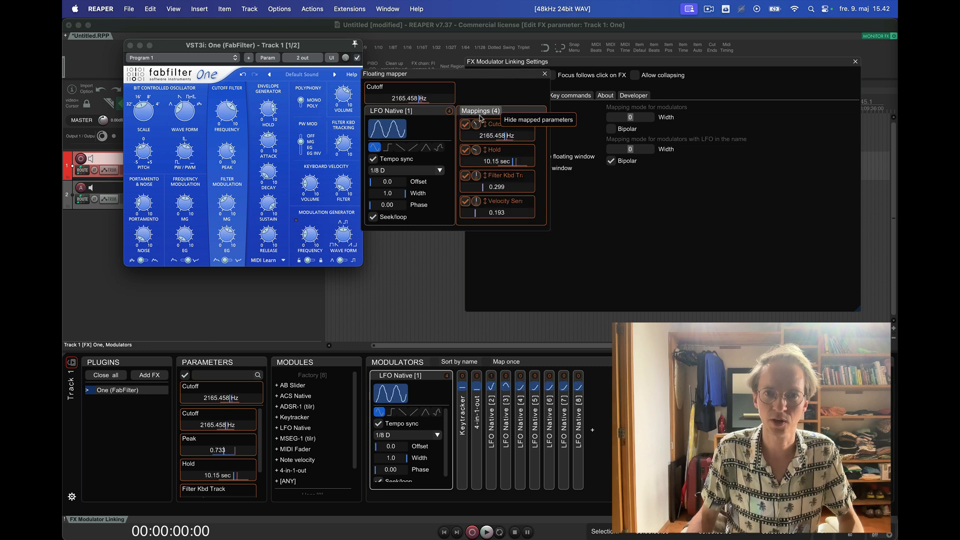
left_click(449, 112)
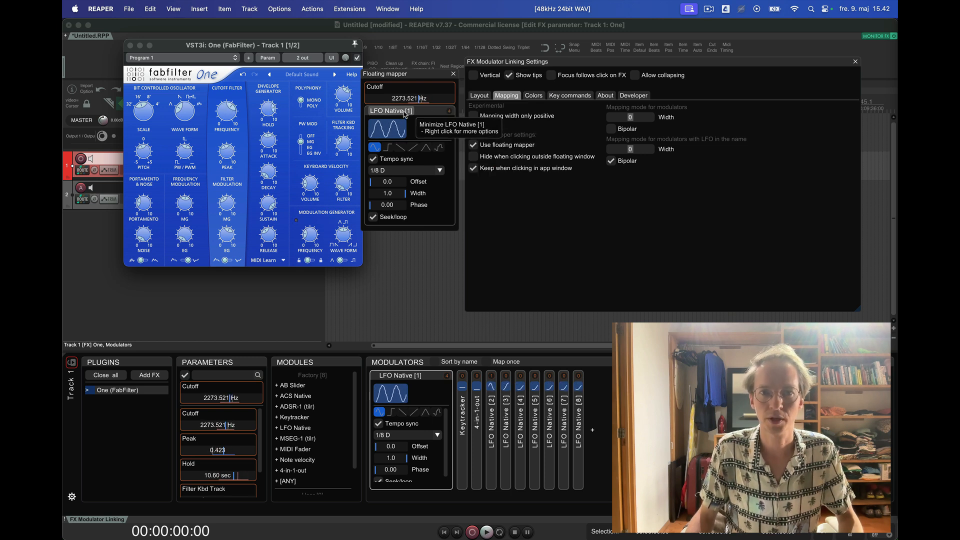
left_click(405, 114)
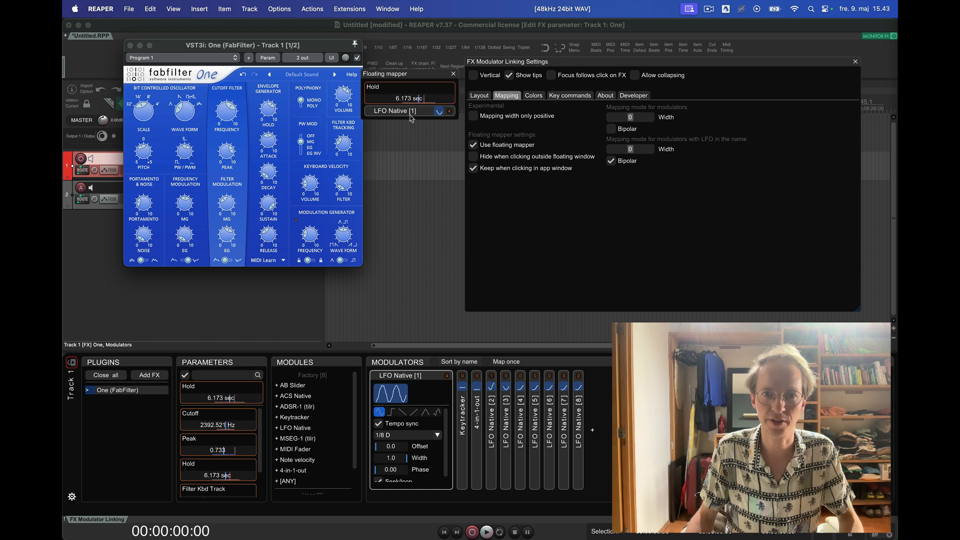
- Adjust the synth's Attack value in the floating mapper and return the mapper to the Hold parameter
left_click(270, 111)
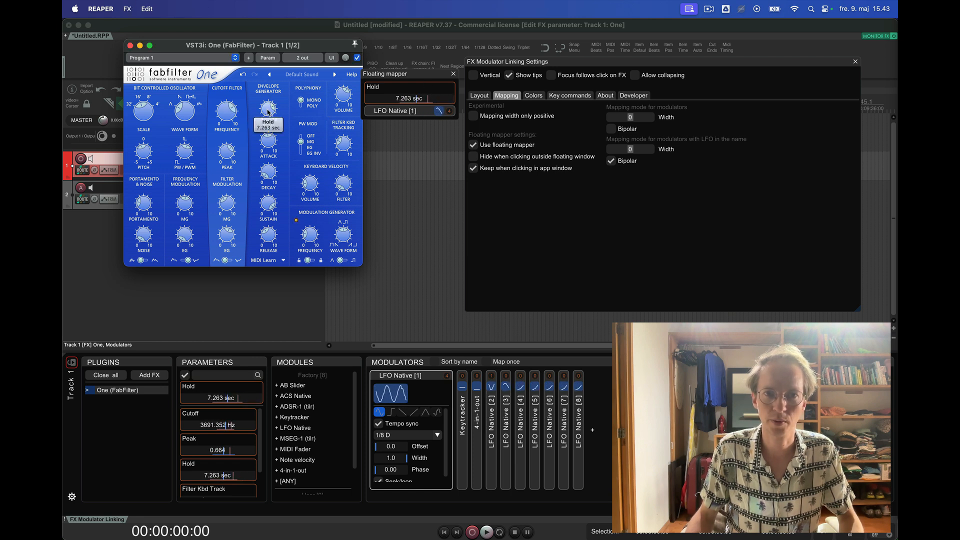
left_click(269, 141)
left_click_drag(419, 97, 409, 101)
left_click(269, 107)
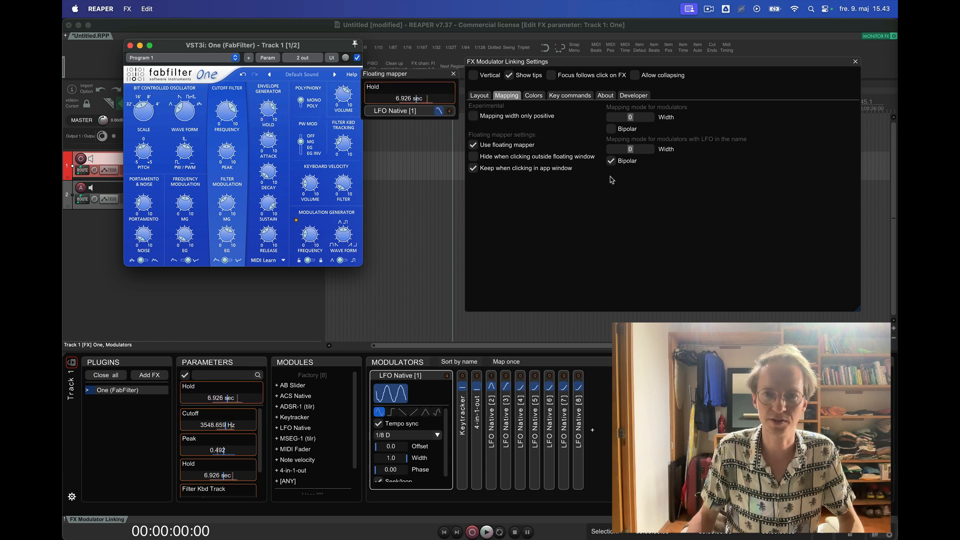
- Hide the Plugins and Parameters panels in the layout settings and bring up Attack and Hold in the floating mapper
left_click(488, 97)
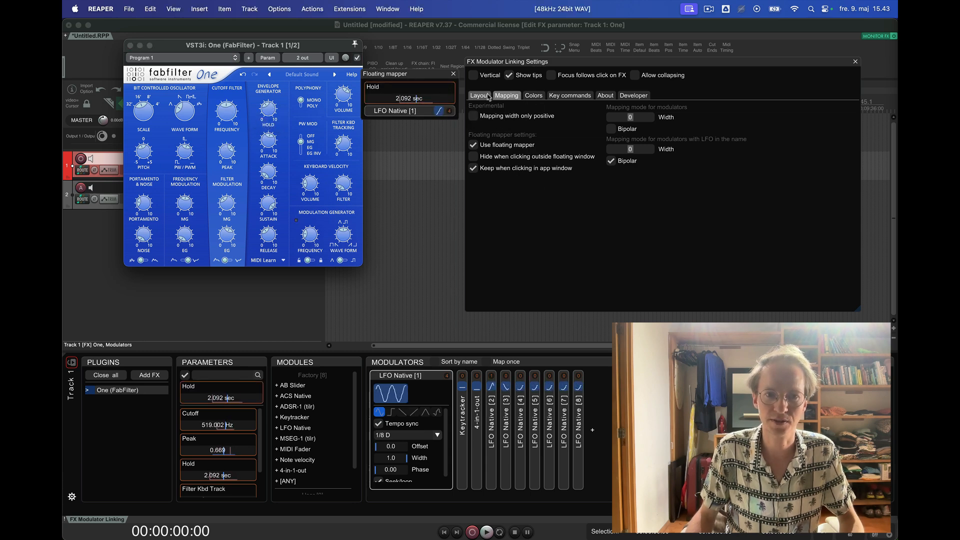
left_click(488, 96)
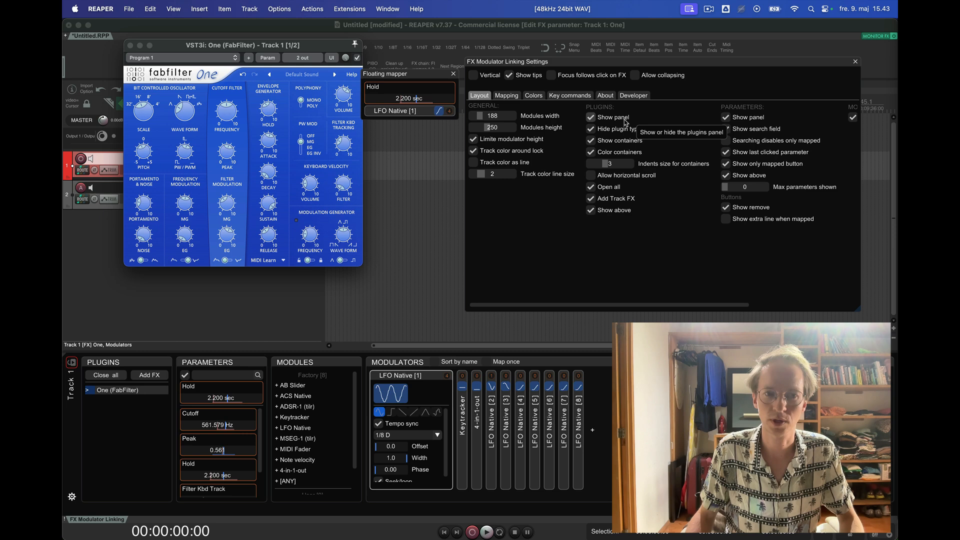
left_click(624, 120)
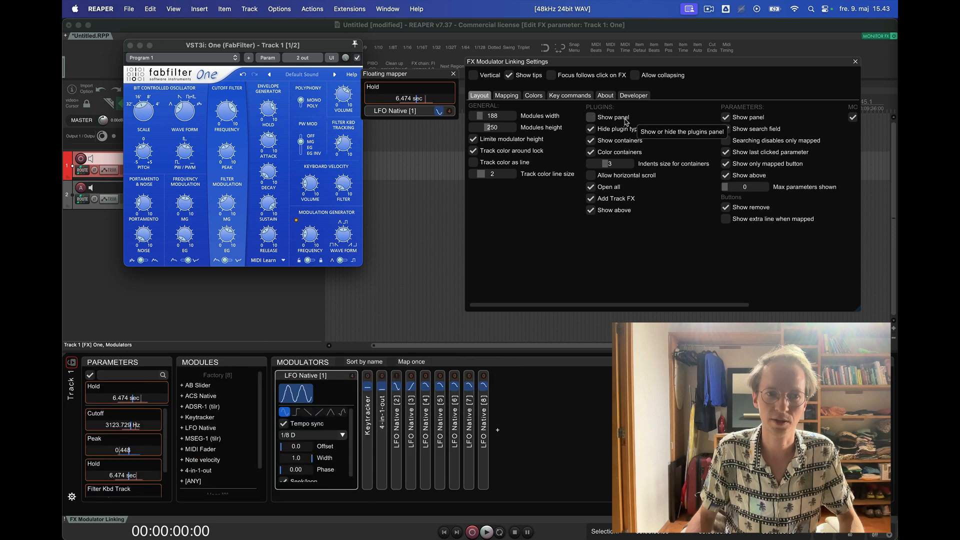
left_click(745, 117)
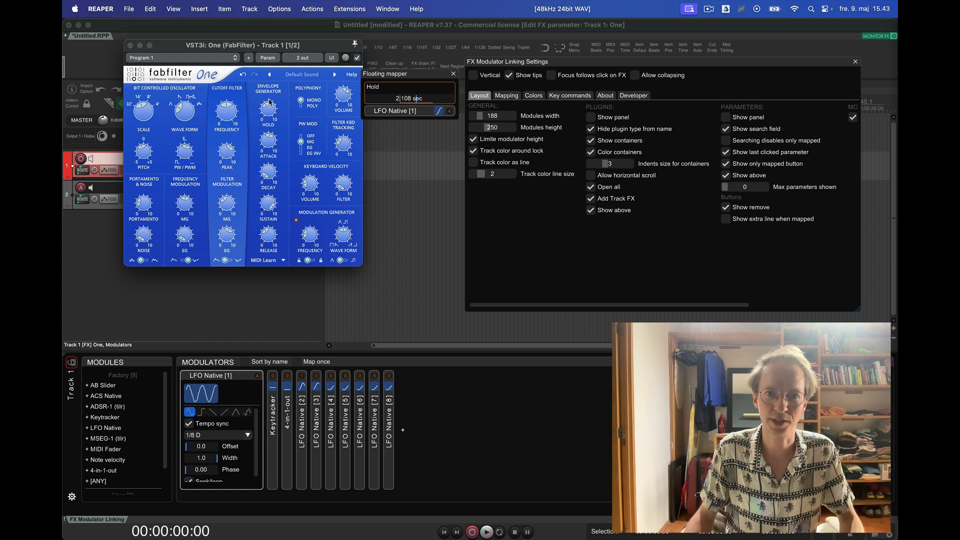
left_click(229, 159)
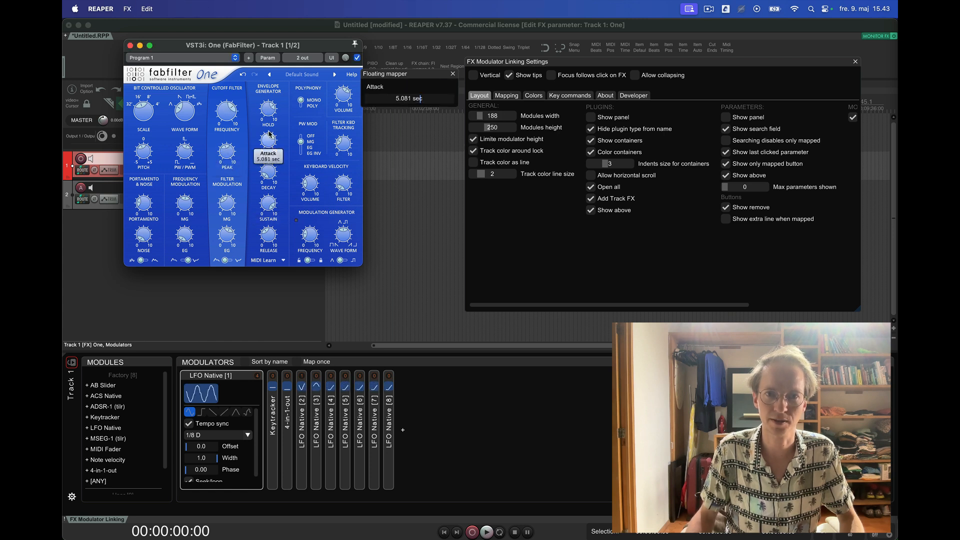
left_click(269, 102)
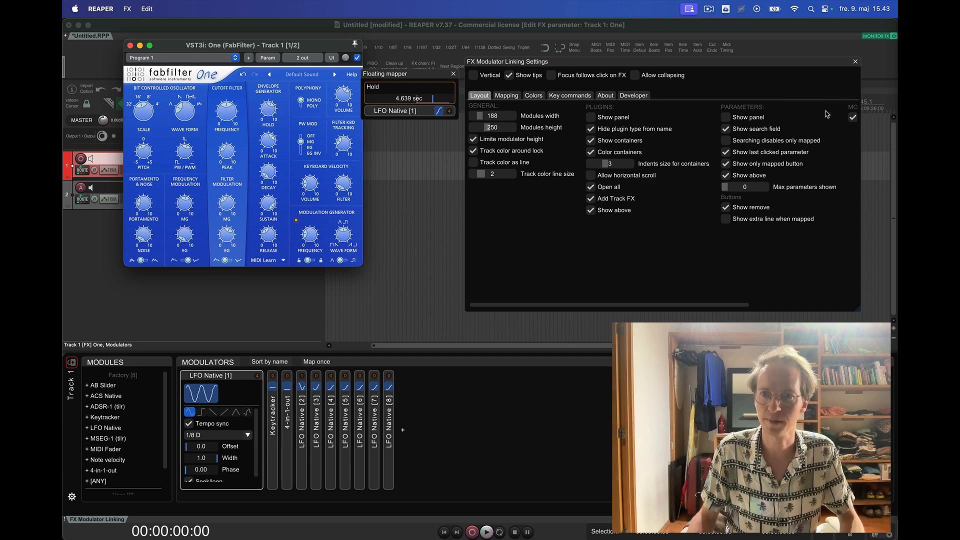
- Hide the Modules panel and open the list for adding a modulator, closing it without adding one
scroll(818, 124, "right", 5)
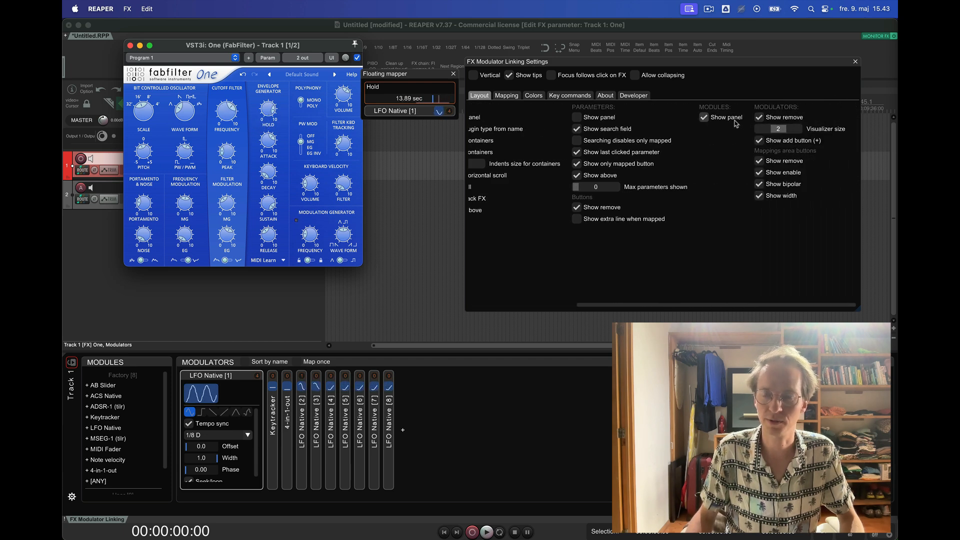
left_click(703, 116)
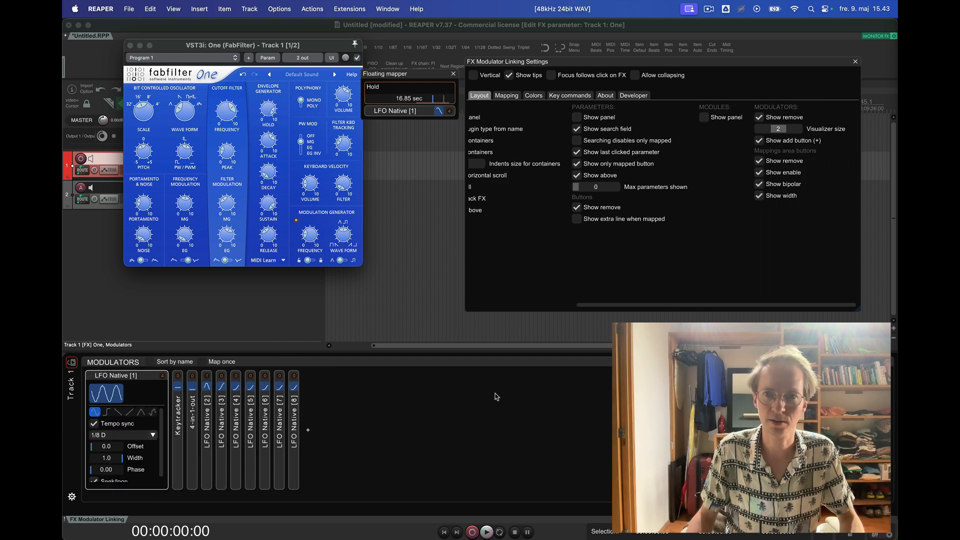
left_click(310, 428)
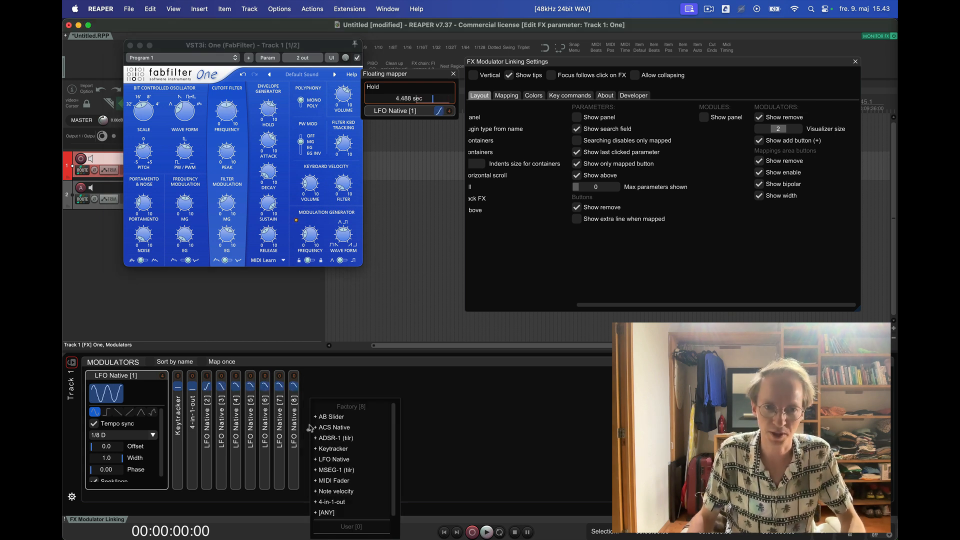
left_click(434, 398)
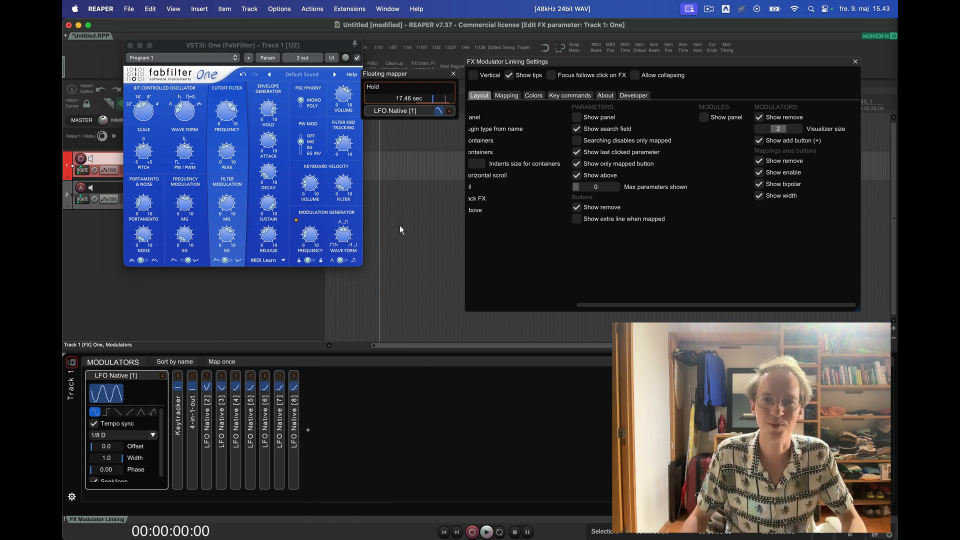
- Move the floating mapper slightly lower, expand LFO Native [4] and select the synth's Attack parameter
left_click_drag(412, 77, 415, 94)
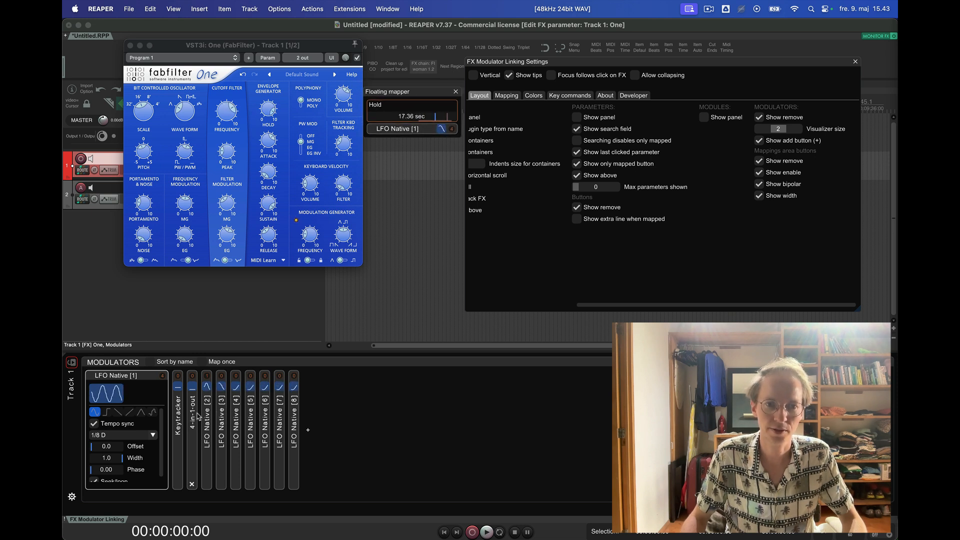
left_click(237, 421)
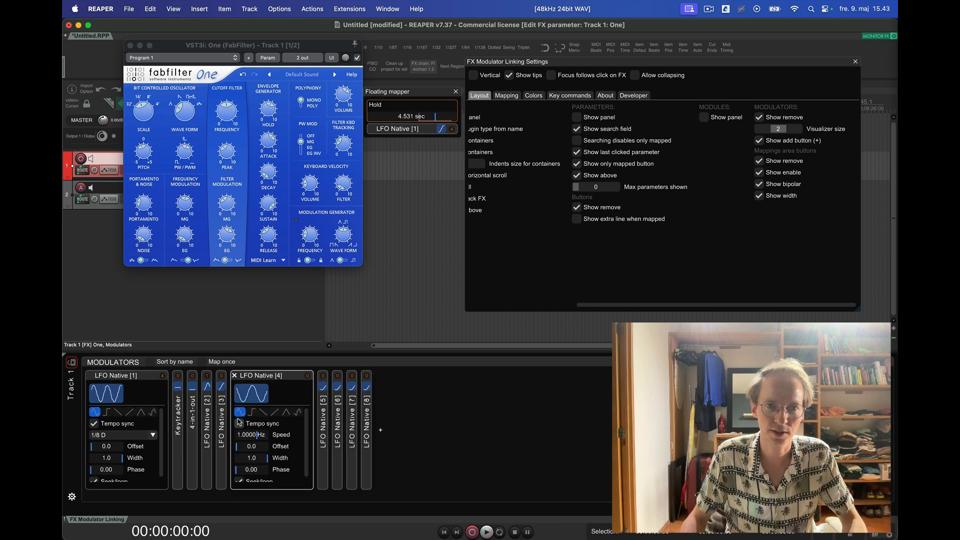
left_click(267, 145)
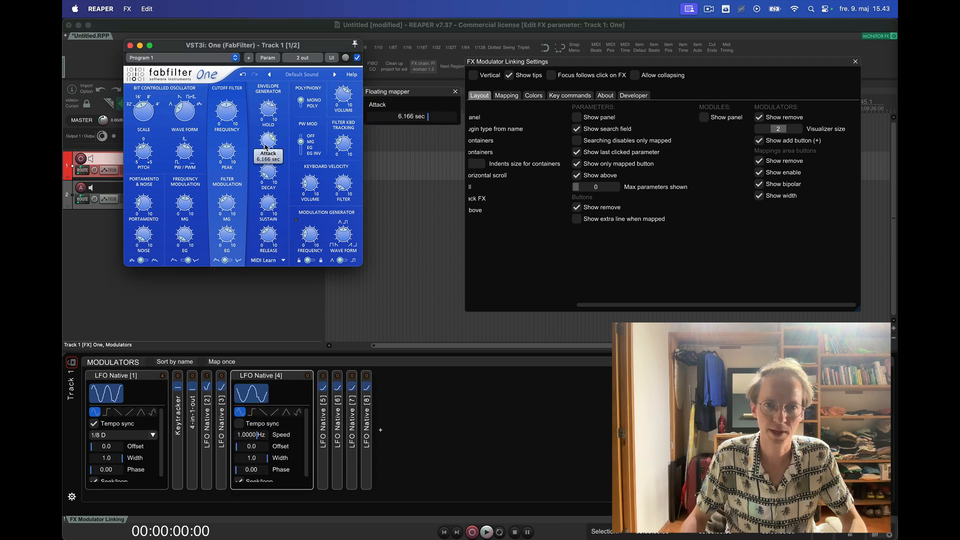
- Map LFO Native [4] to the synth's Attack and Pulse Width, end the mapping and adjust the Pulse Width baseline
left_click(257, 395)
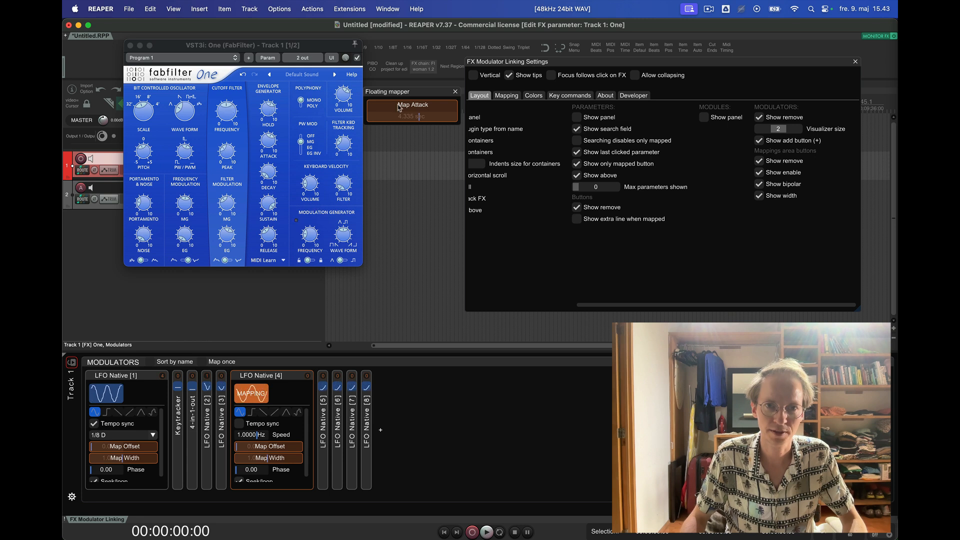
left_click(270, 143)
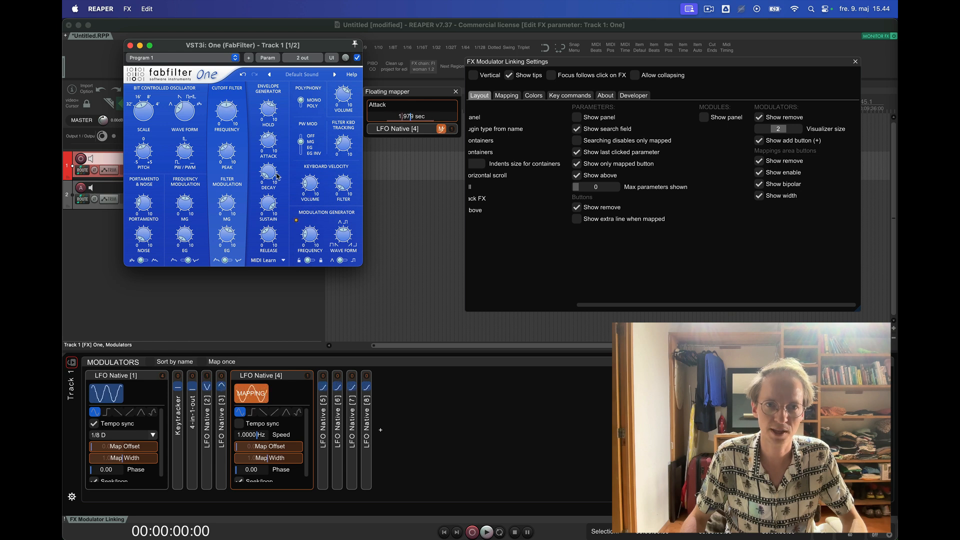
left_click(184, 150)
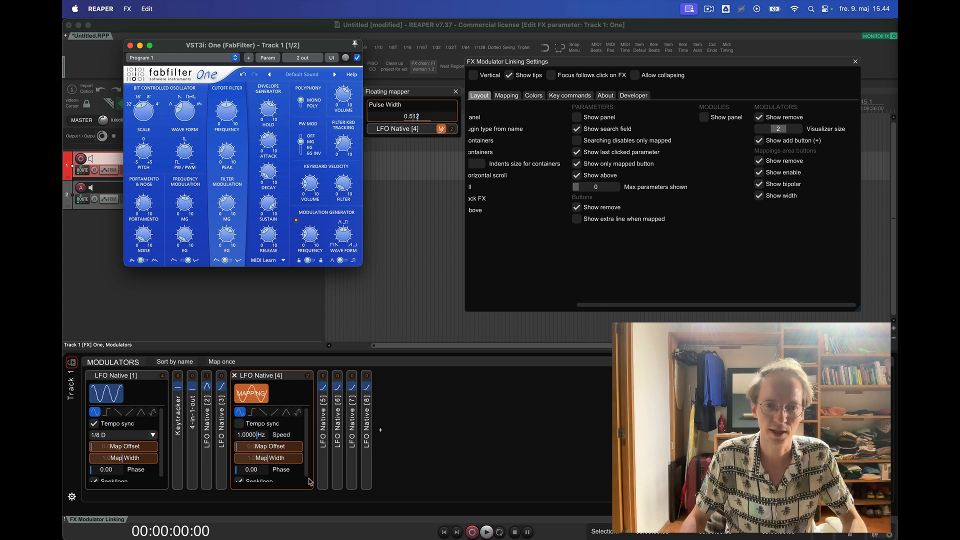
left_click(255, 397)
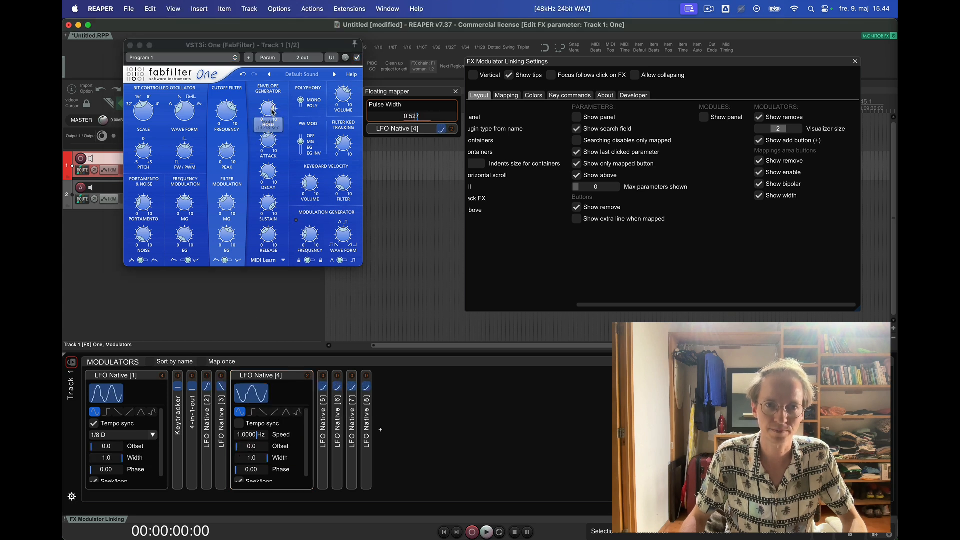
left_click(184, 151)
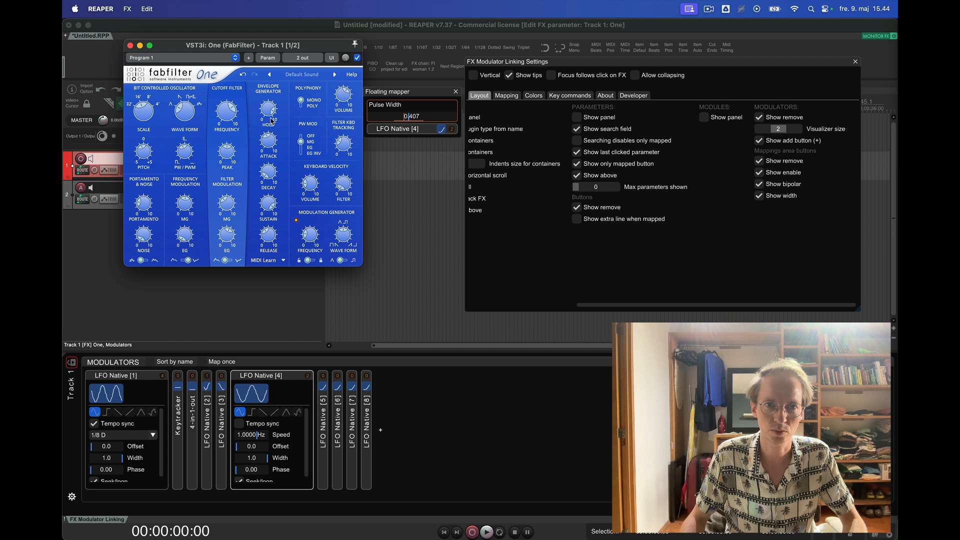
left_click_drag(403, 116, 417, 118)
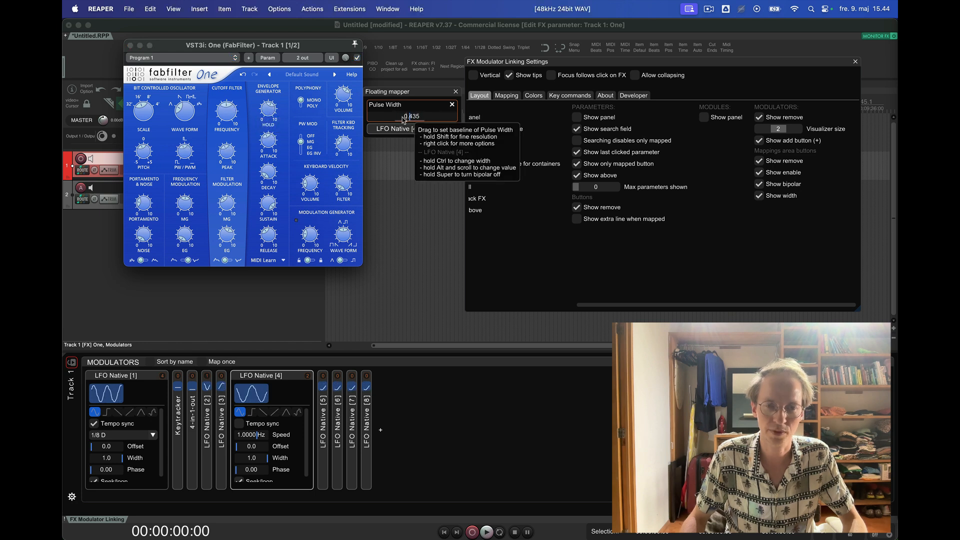
- Map LFO Native [4] to the synth's Velocity Sensitivity with a lowered baseline, end the mapping and enable Map once
left_click(267, 397)
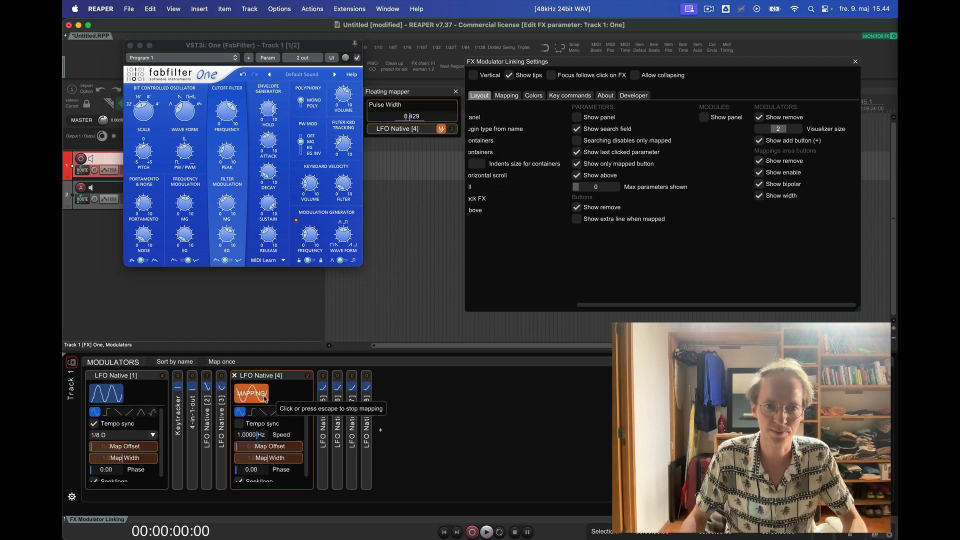
left_click(315, 186)
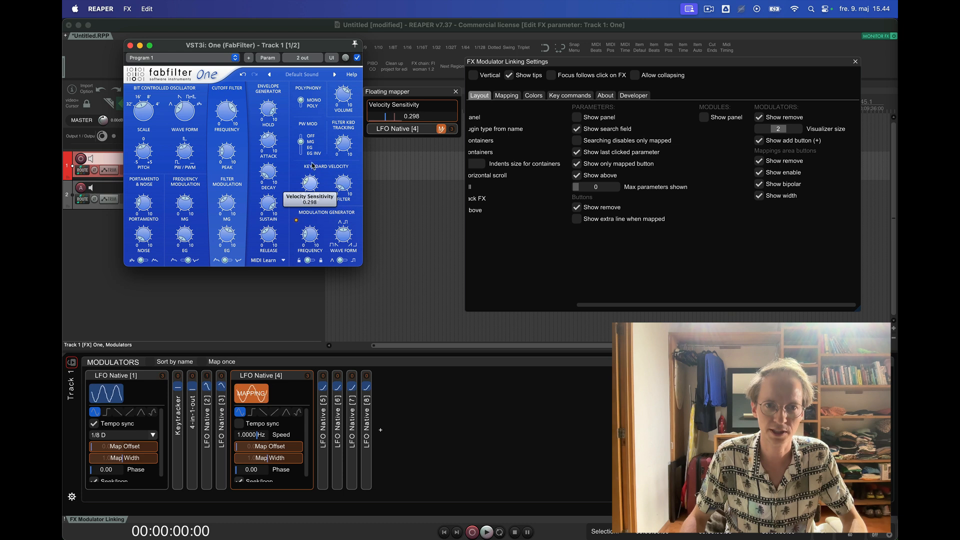
left_click(436, 119)
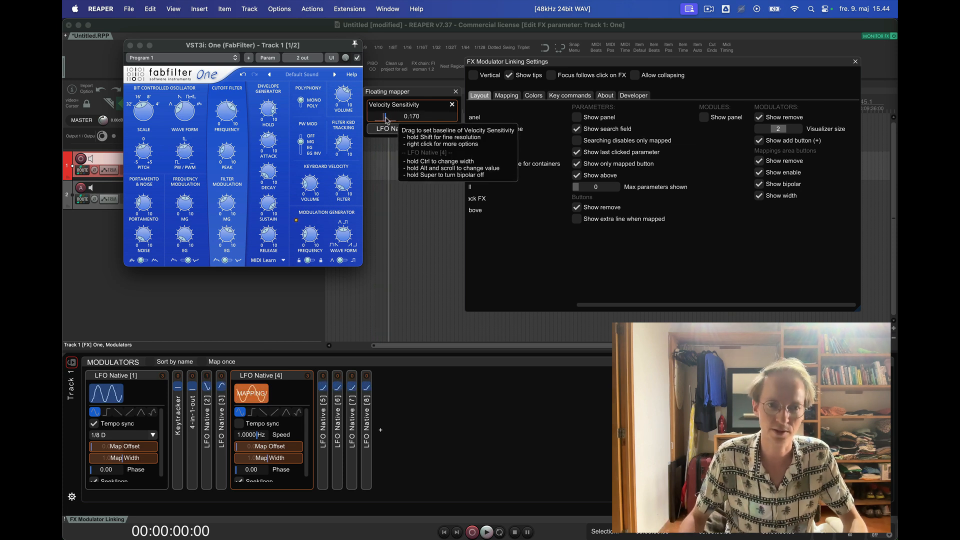
left_click(260, 398)
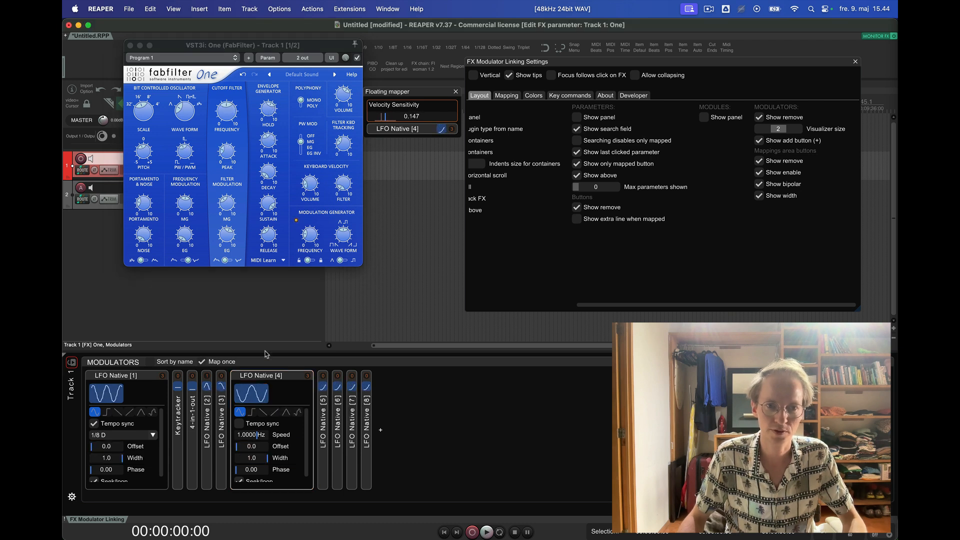
- Bring up Filter Kbd Track in the floating mapper and map LFO Native [4] to it using the Map once mode
left_click(341, 141)
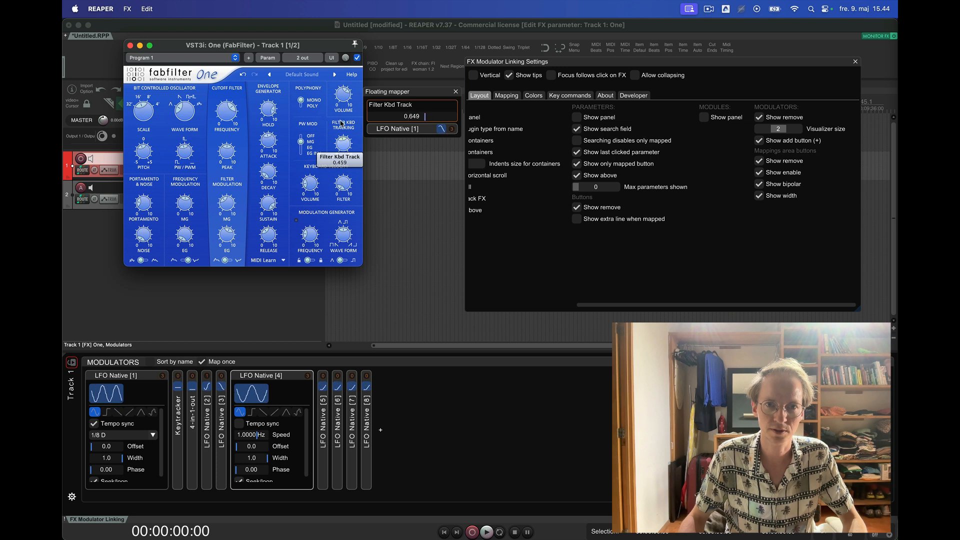
left_click(251, 393)
left_click(342, 146)
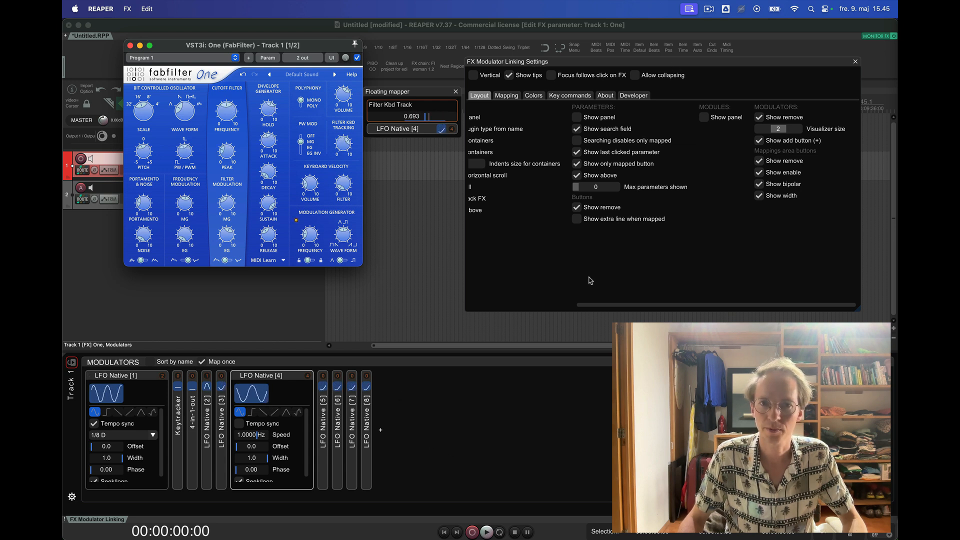
- Bring up the key commands settings and use the Map current toggle command to map LFO Native [4] to the oscillator's Wave Form
scroll(590, 280, "left", 5)
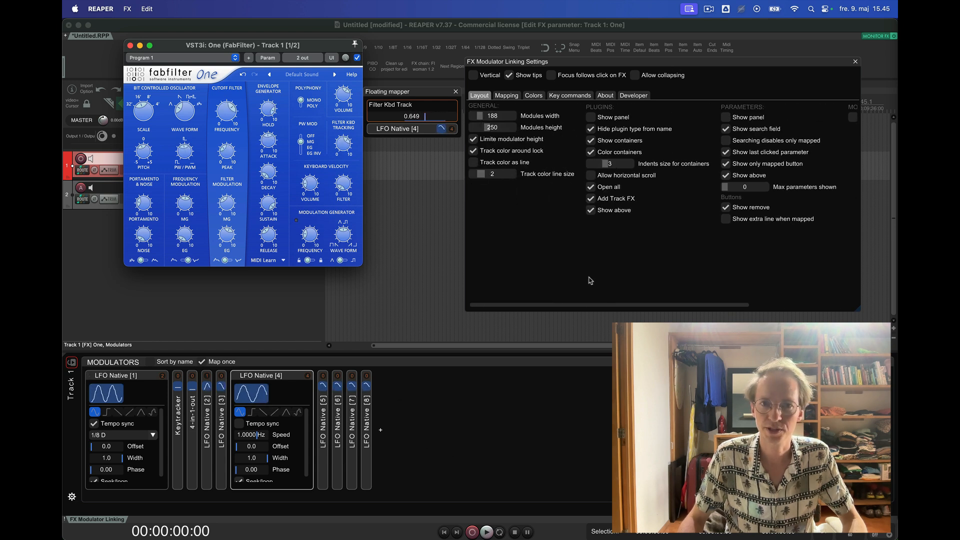
left_click(571, 97)
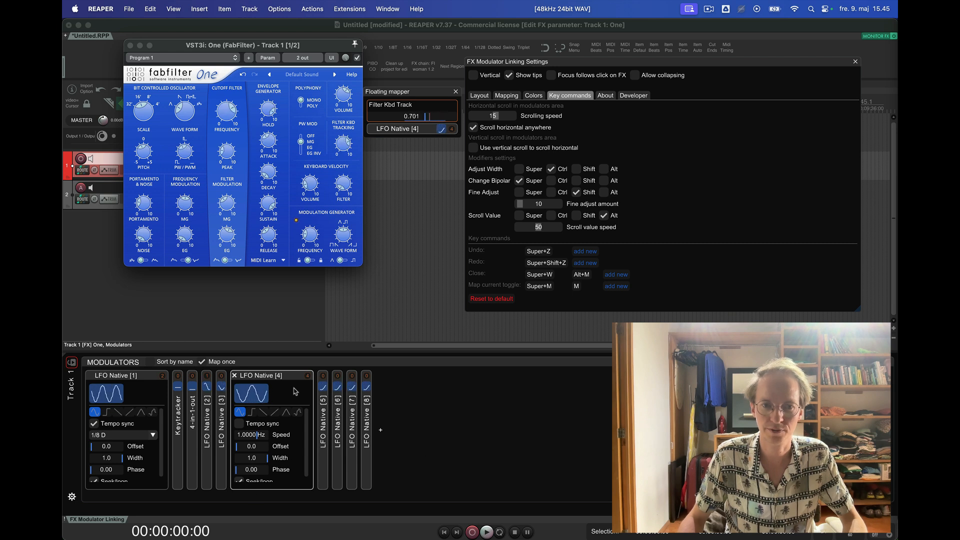
left_click(440, 416)
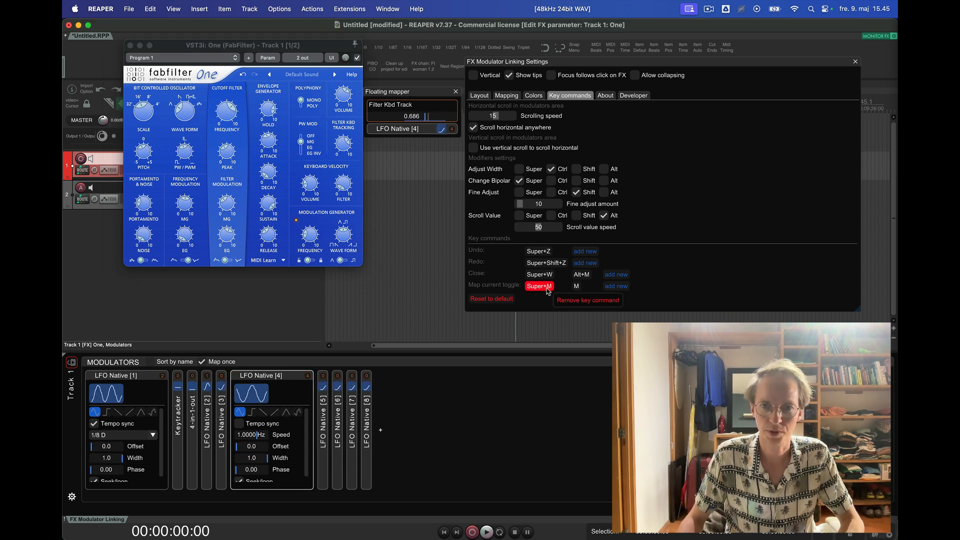
key("m")
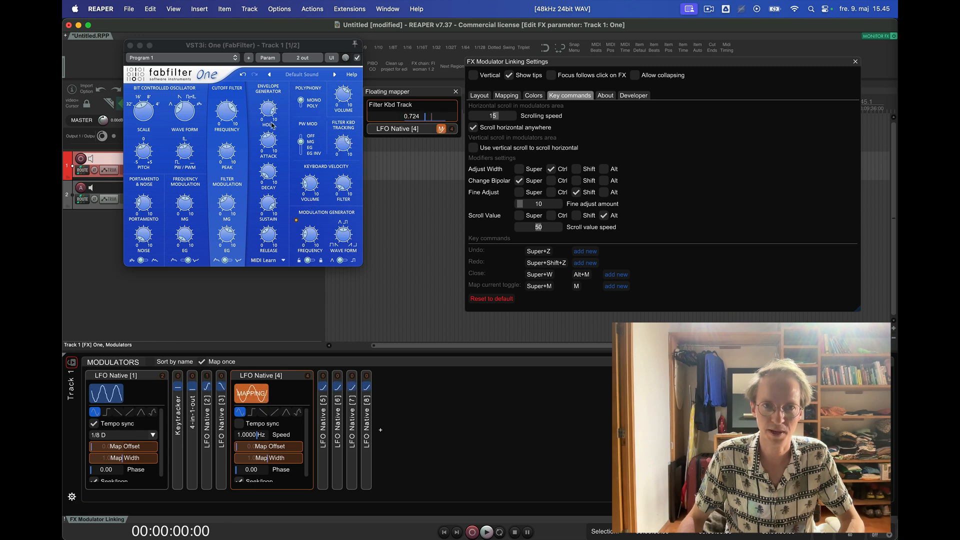
left_click(190, 95)
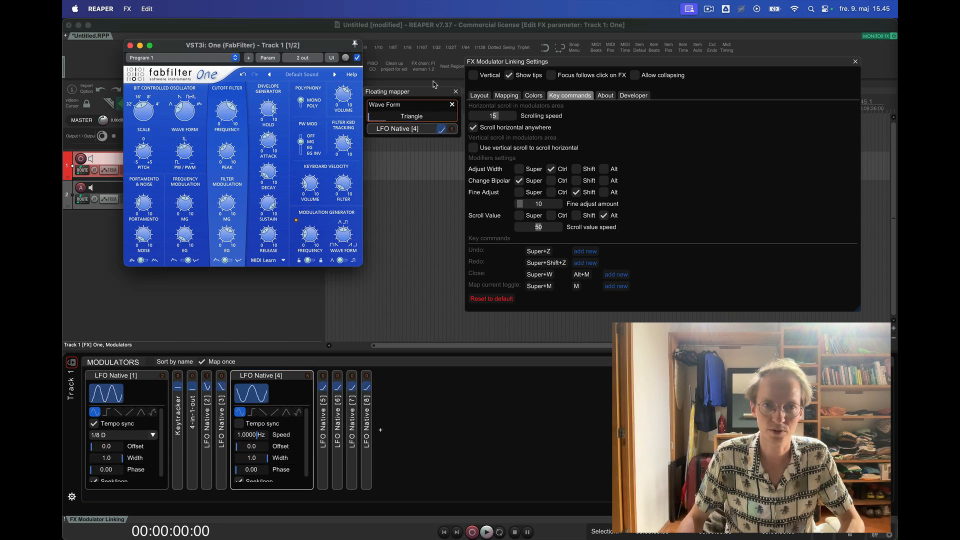
- Toggle the mapping mode of LFO Native [4] on and off several times with the Map current toggle command
left_click(420, 94)
key("m")
key("m")
key("m")
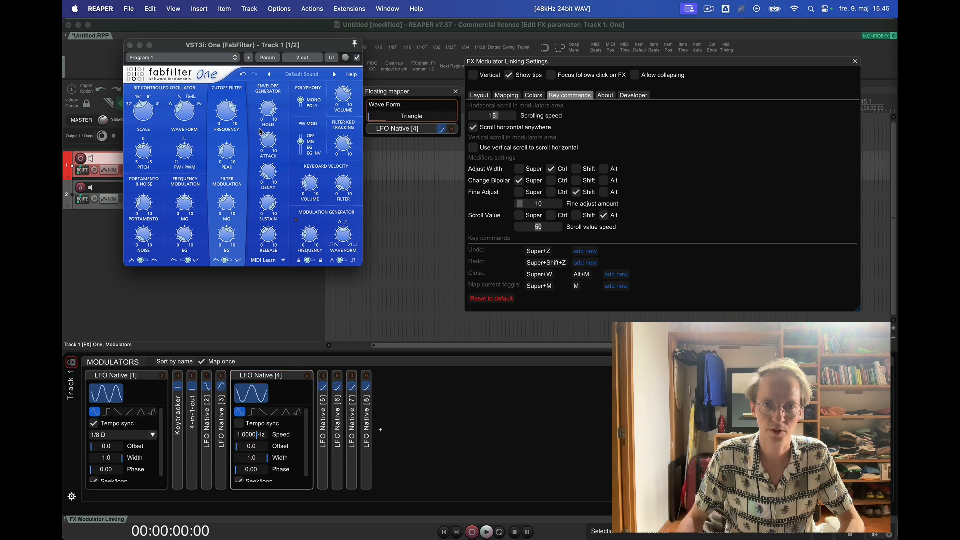
key("m")
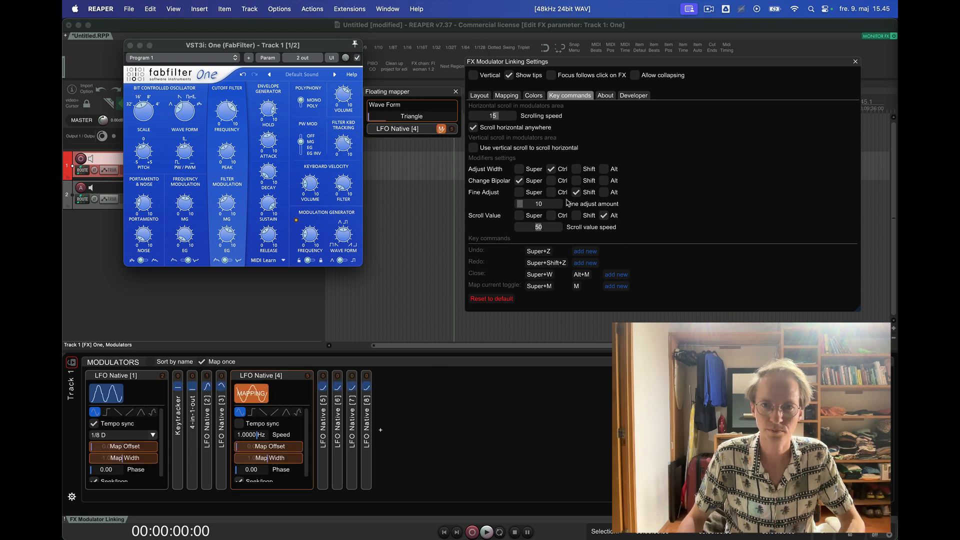
- Close the floating mapper, stop mapping LFO Native [4] and disable Use floating mapper in the mapping settings
left_click(456, 92)
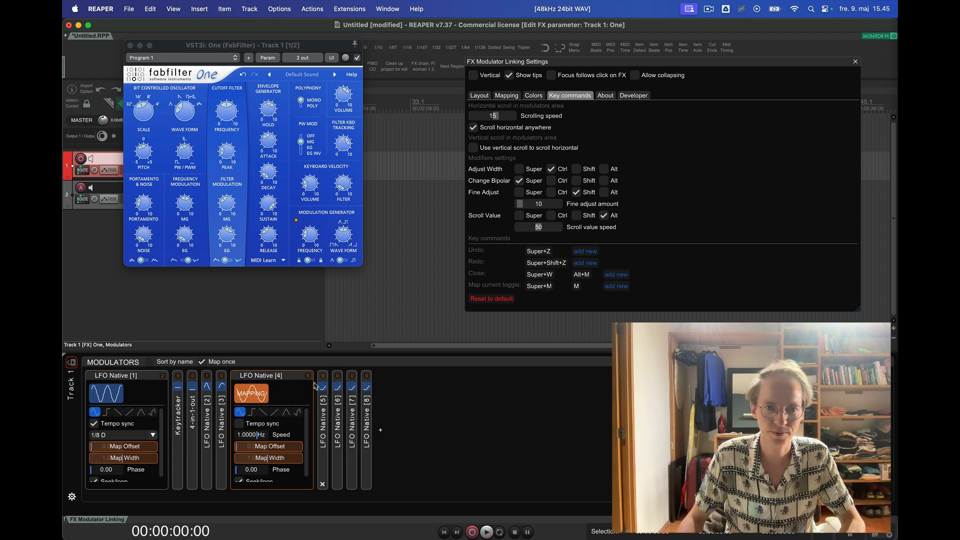
left_click(264, 395)
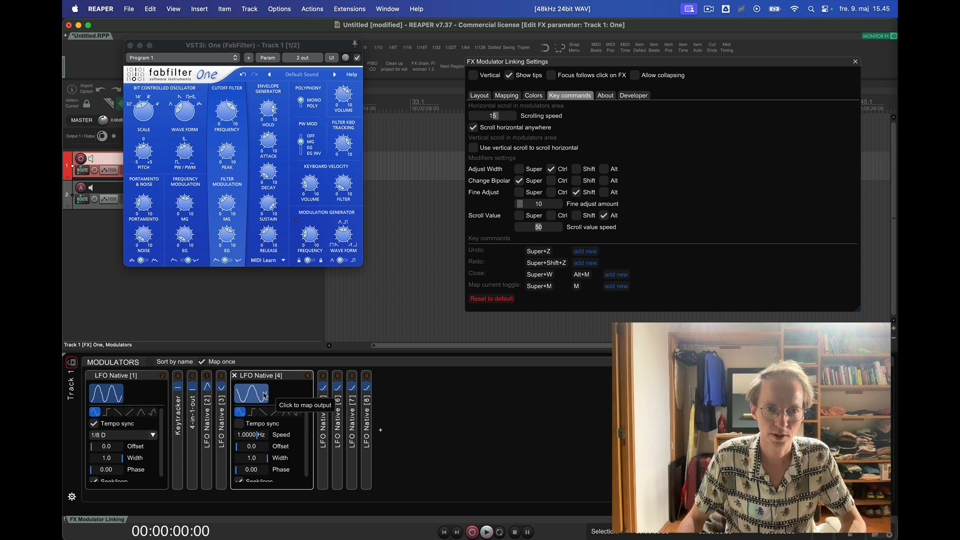
left_click(519, 94)
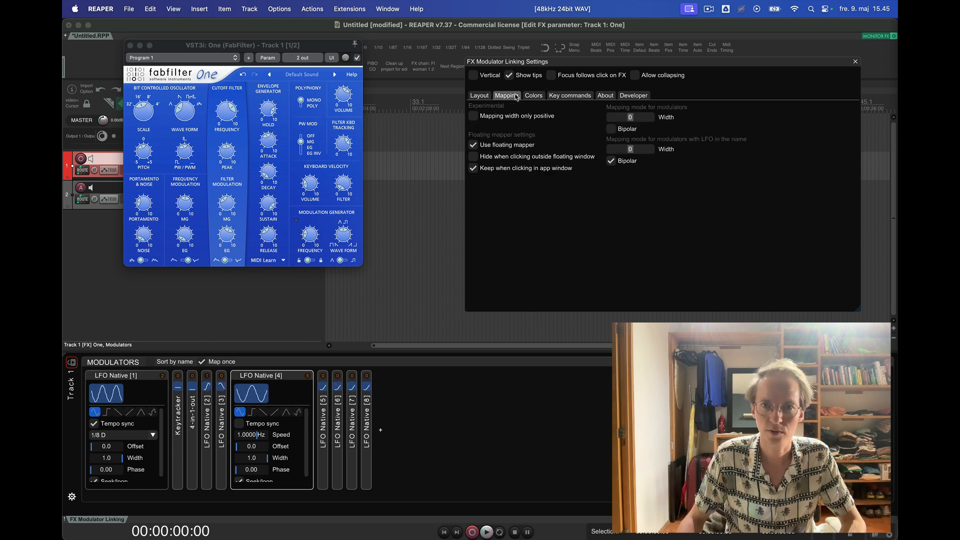
left_click(473, 146)
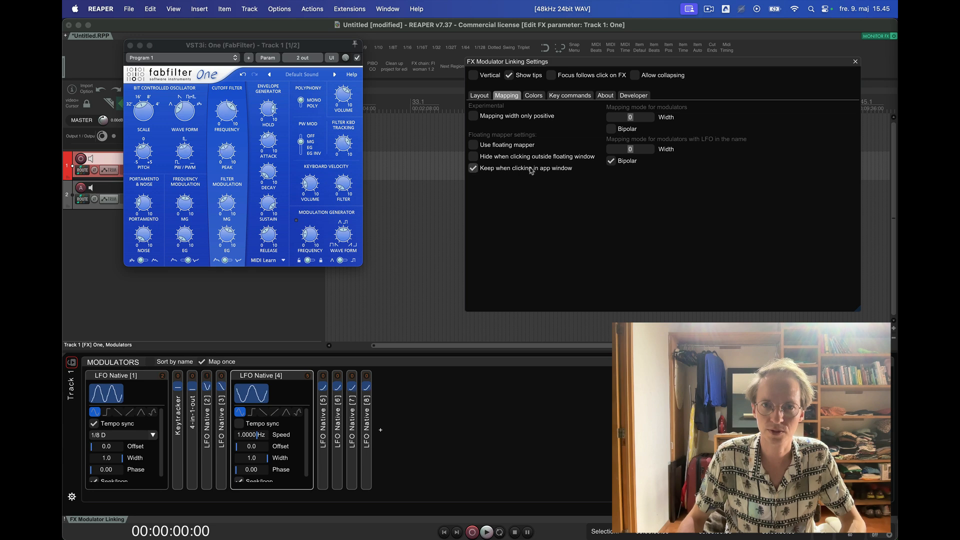
- Show the Parameters panel through the layout settings and remove the mappings of the synth parameters listed in it
left_click(480, 95)
left_click(725, 117)
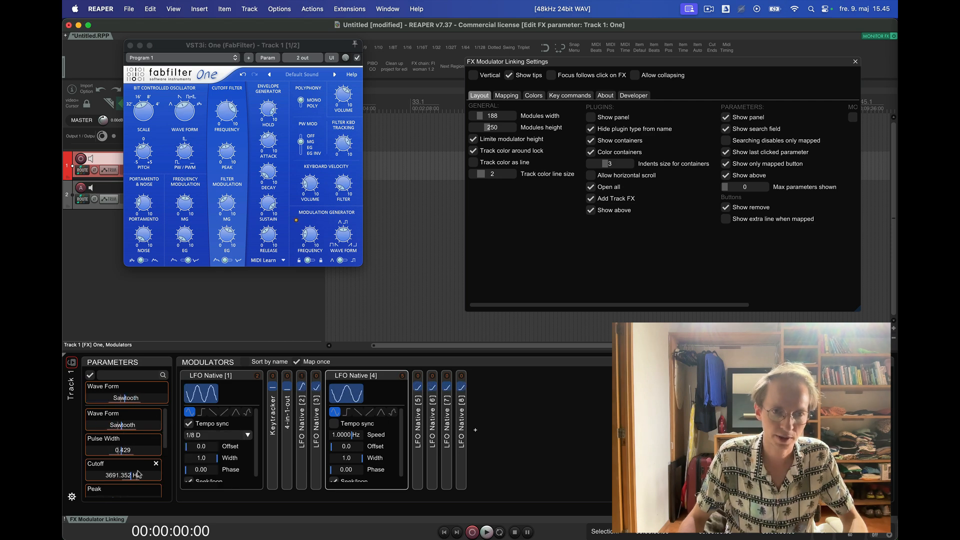
left_click(157, 414)
left_click(156, 414)
left_click(157, 414)
left_click(156, 414)
left_click(156, 414)
left_click(156, 415)
left_click(156, 415)
left_click(156, 414)
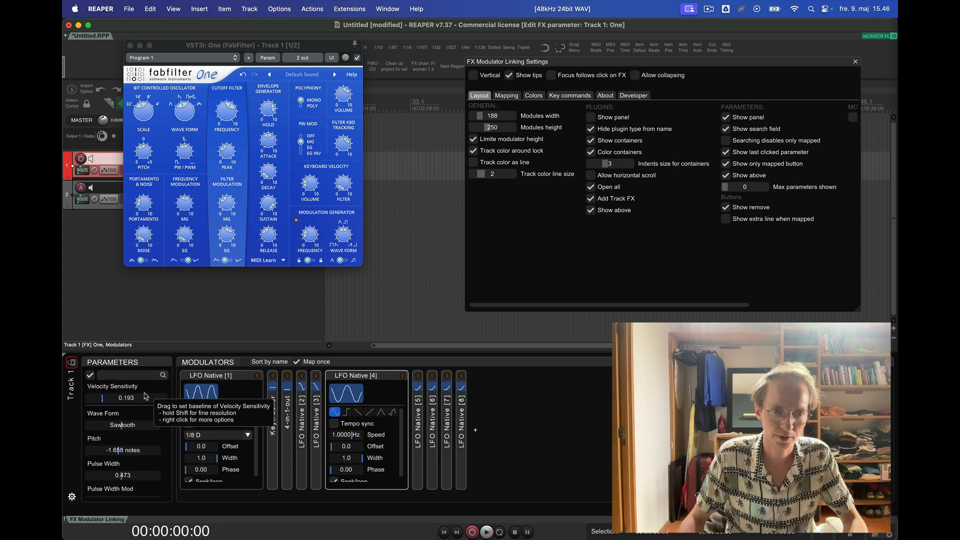
- Set the Pitch baseline in the Parameters panel to about 1.67 notes and bring up the key commands settings
left_click_drag(140, 452, 122, 454)
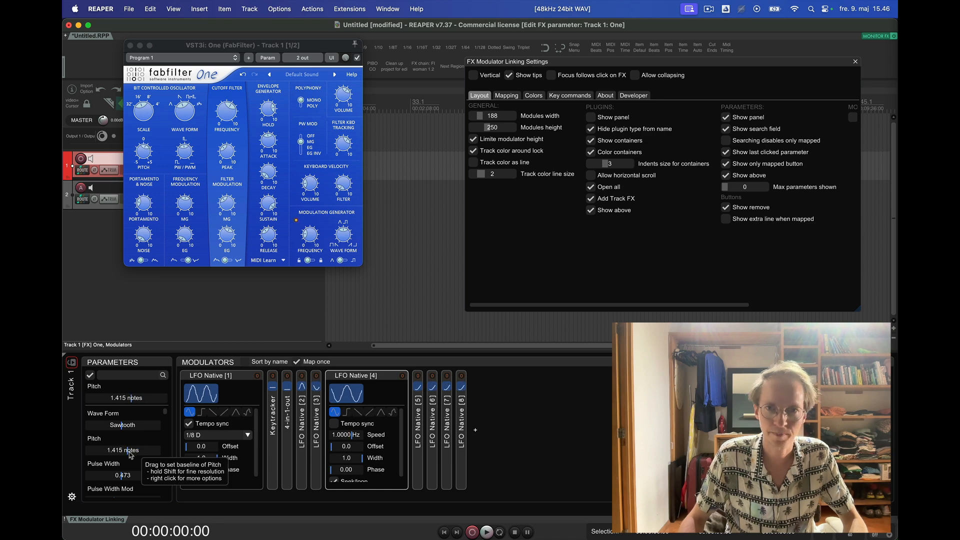
left_click(513, 96)
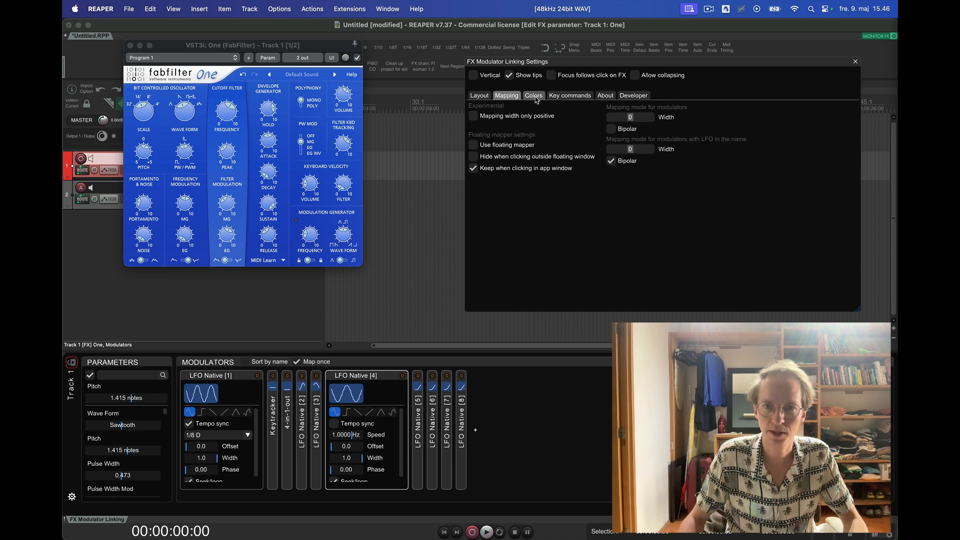
left_click(569, 96)
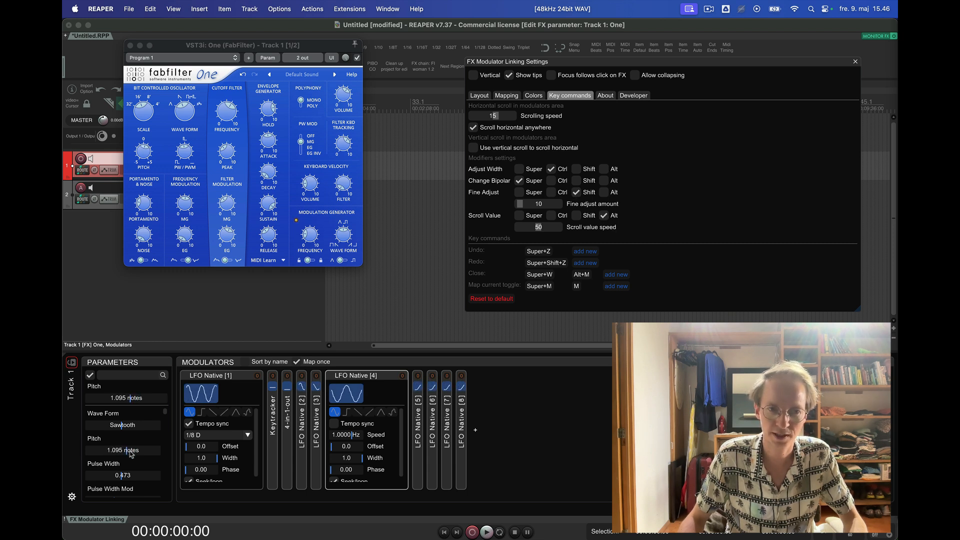
left_click_drag(129, 450, 127, 451)
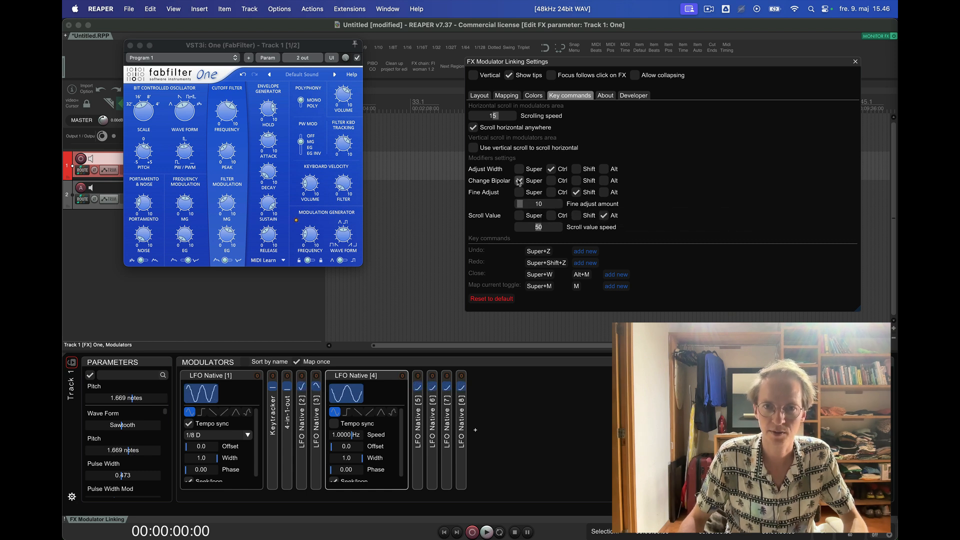
- Map LFO Native [1] to Pitch in the Parameters panel and adjust the baseline and width of the mapping
left_click(203, 394)
left_click(138, 446)
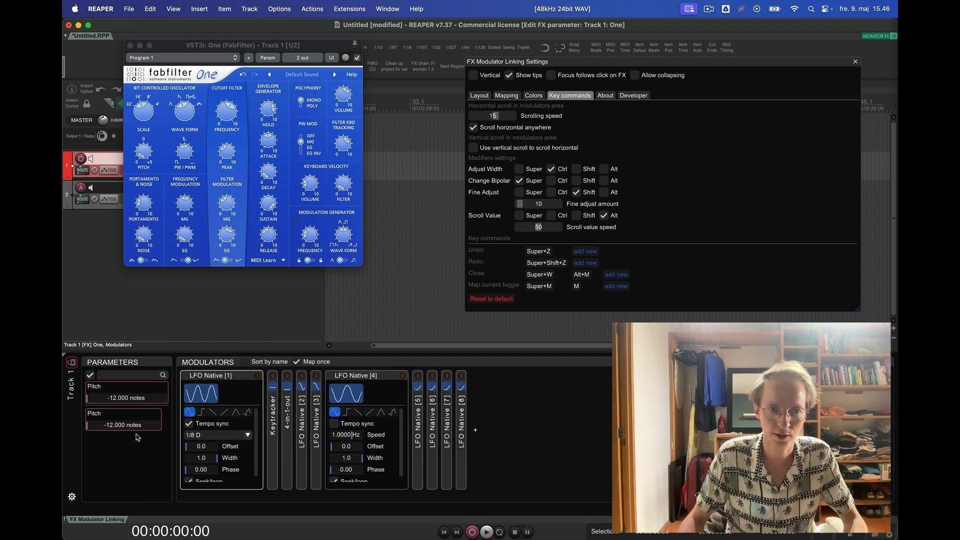
left_click_drag(132, 405, 149, 403)
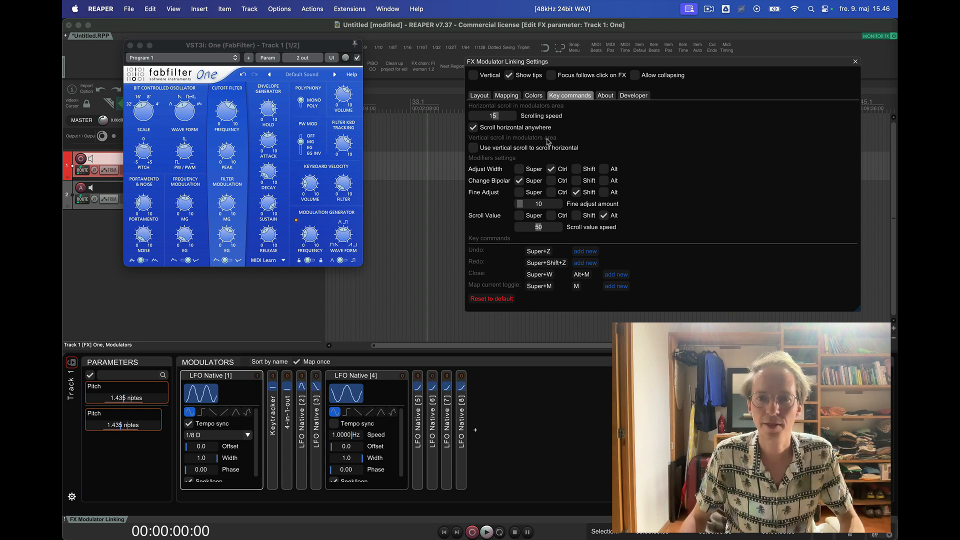
- Expand all the modulators in the Modulators area at once
left_click(220, 363)
scroll(335, 430, "down", 3)
scroll(334, 430, "up", 3)
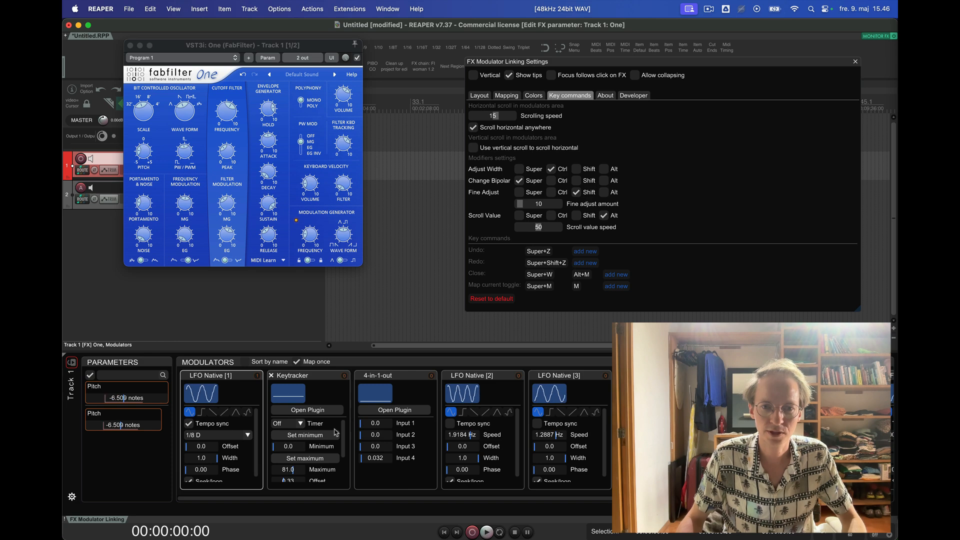
- Set the horizontal scrolling speed to 24 in the key commands settings and compare sideways scrolling of the Modulators area before and after
scroll(335, 430, "right", 5)
scroll(261, 433, "left", 5)
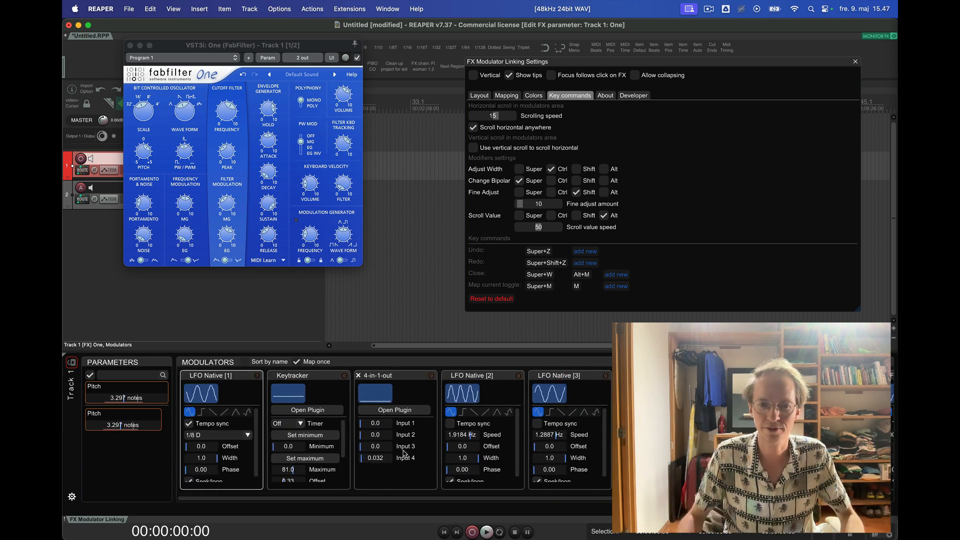
scroll(404, 453, "right", 3)
scroll(398, 454, "left", 3)
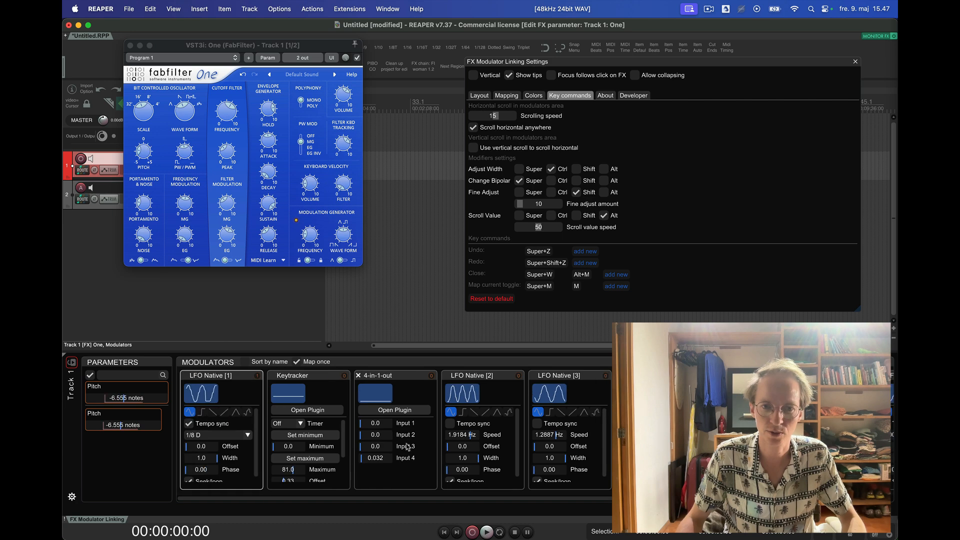
left_click_drag(498, 117, 499, 119)
scroll(380, 470, "right", 3)
scroll(381, 470, "left", 3)
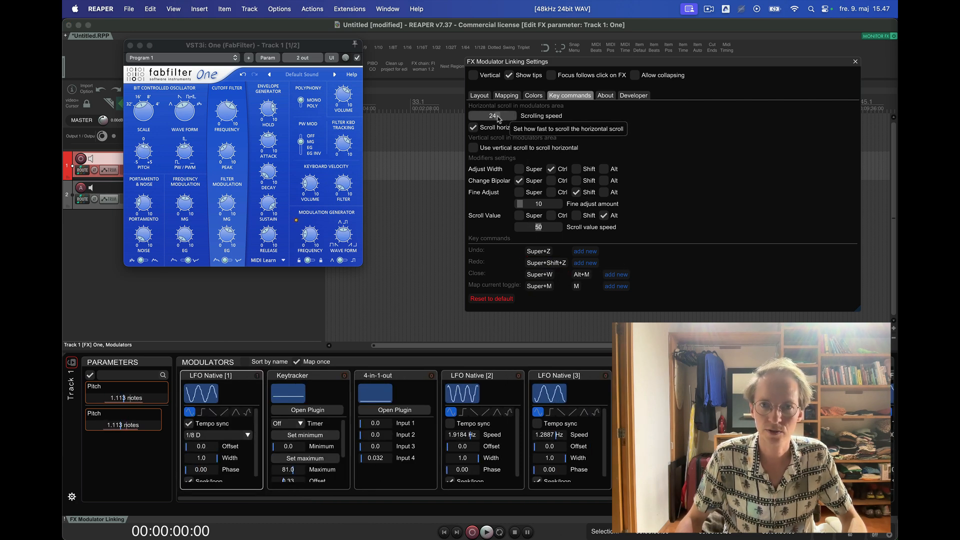
- Enable using vertical scroll to scroll the Modulators area horizontally and try it back and forth over the modulators
left_click(522, 149)
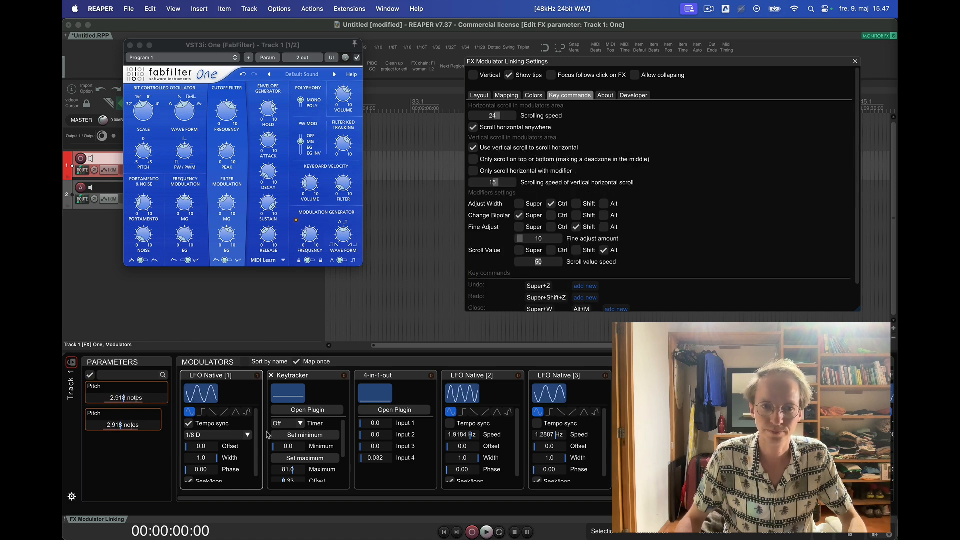
scroll(241, 470, "down", 5)
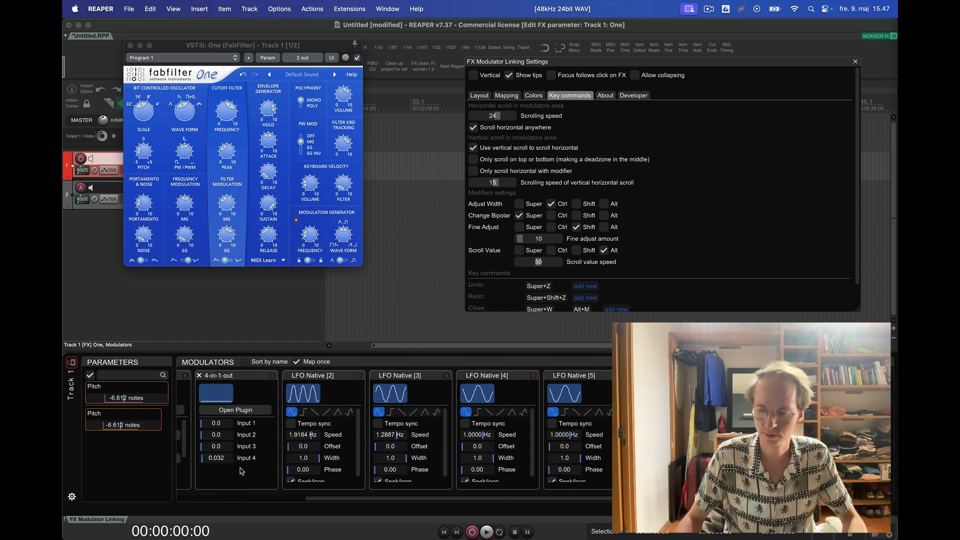
scroll(240, 470, "up", 5)
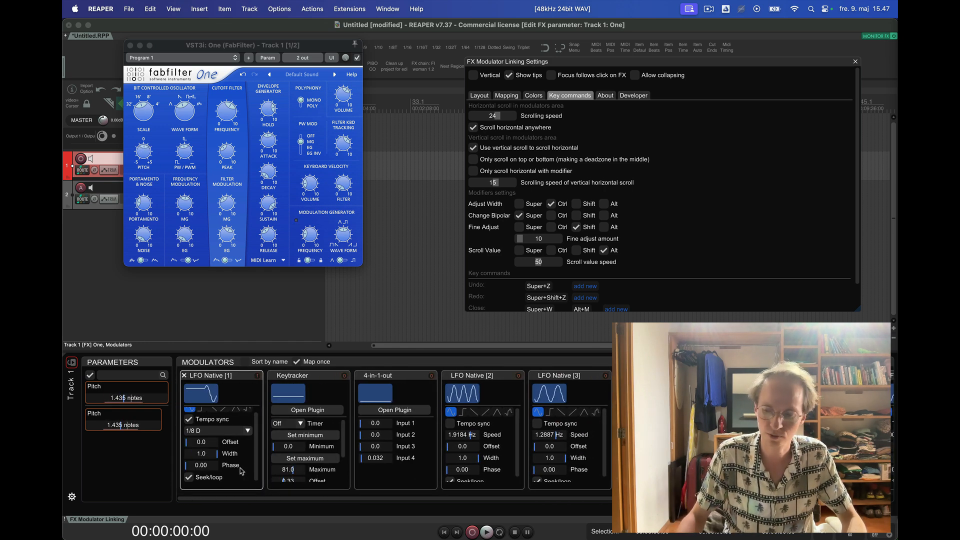
scroll(241, 469, "down", 3)
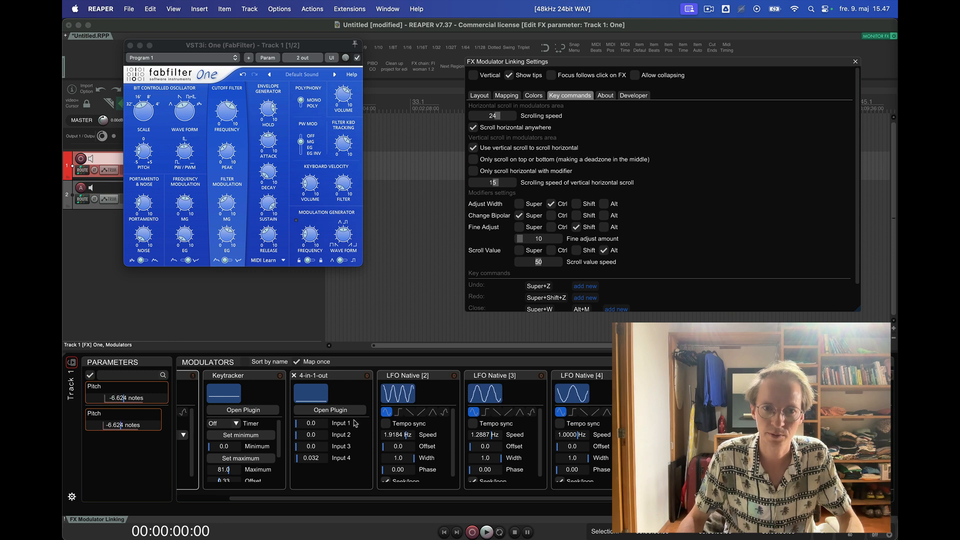
scroll(353, 423, "up", 4)
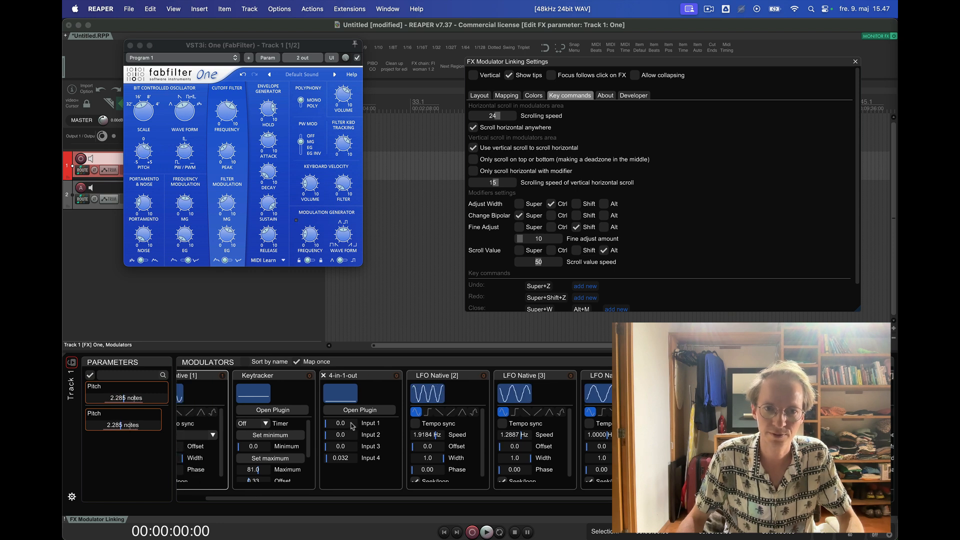
- Enable scrolling only on top or bottom of the Modulators area and test scrolling over its edges and its middle
left_click(490, 161)
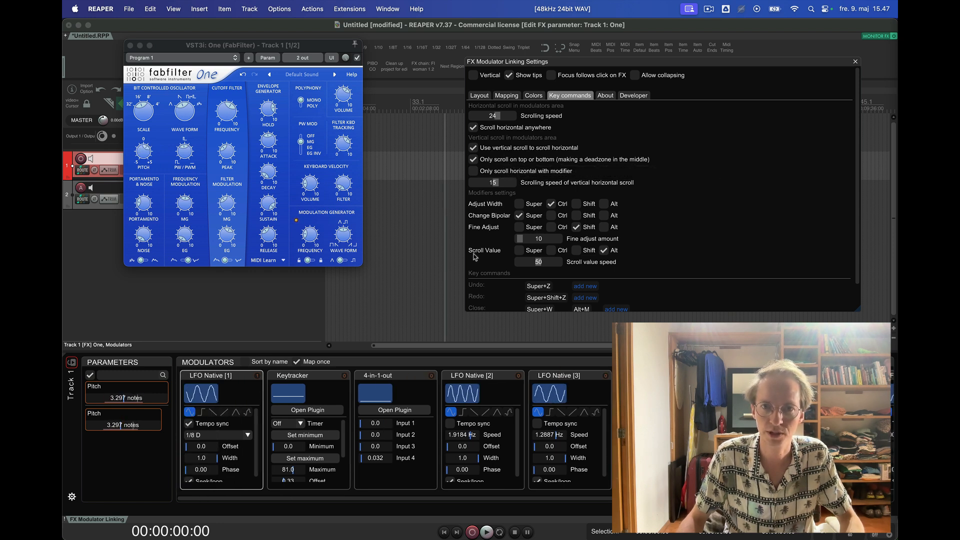
scroll(394, 394, "right", 3)
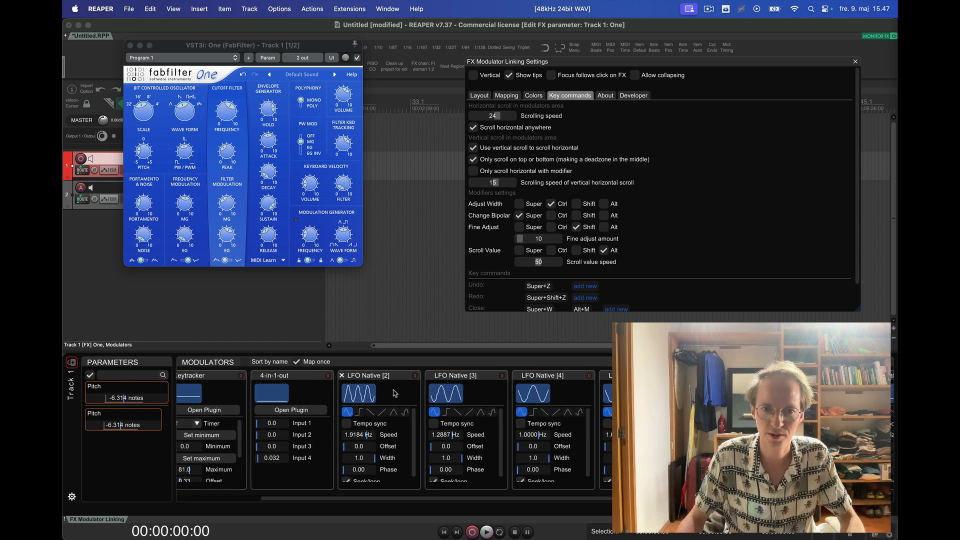
scroll(388, 501, "down", 3)
scroll(389, 501, "up", 3)
scroll(376, 457, "right", 1)
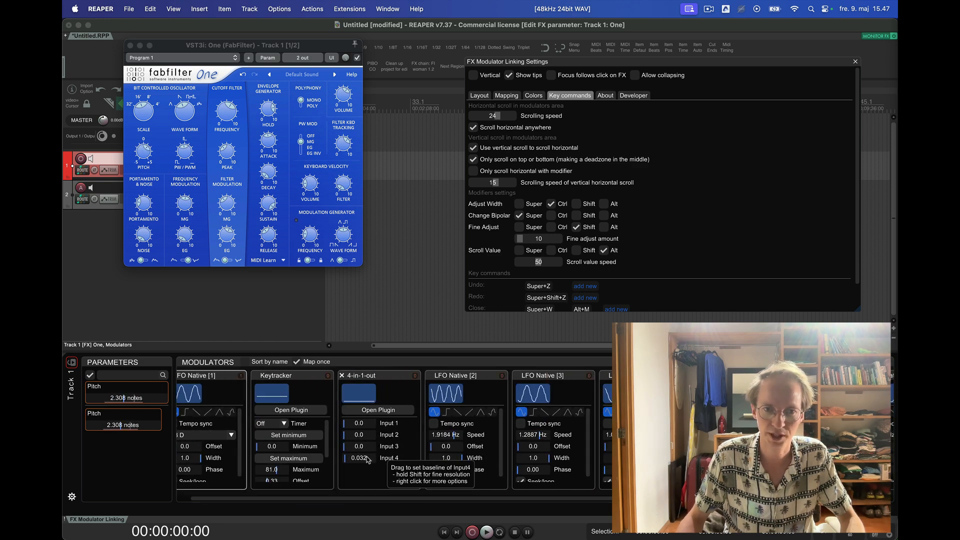
scroll(213, 464, "right", 1)
scroll(213, 463, "left", 2)
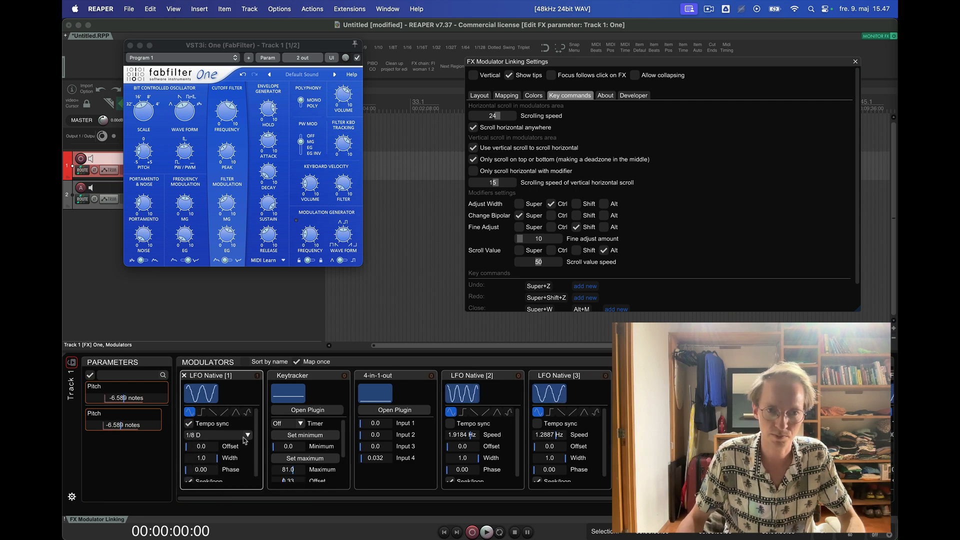
scroll(244, 437, "right", 1)
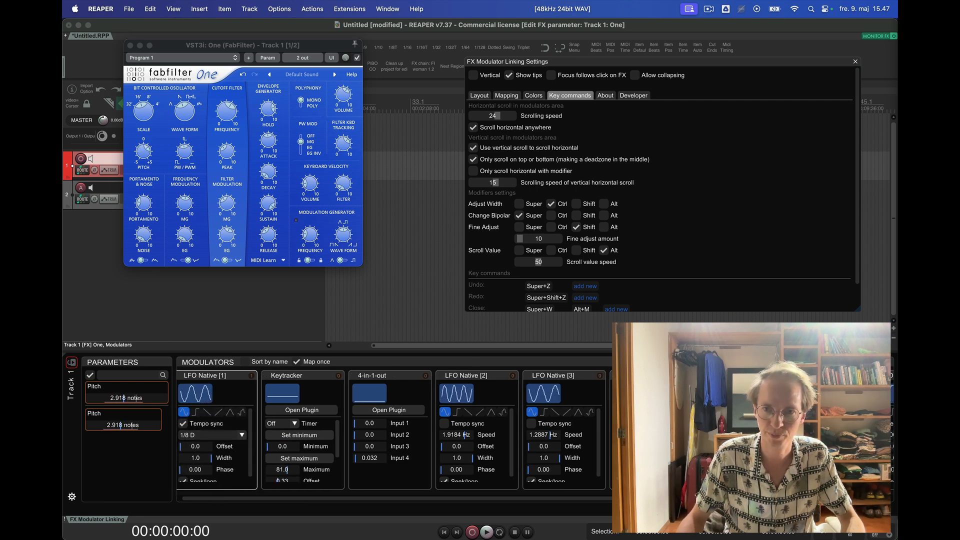
- Shrink the docked modulator panel to test scrolling at a low height, and enlarge it until the LFOs' Seek/loop options fit
left_click_drag(250, 350, 249, 371)
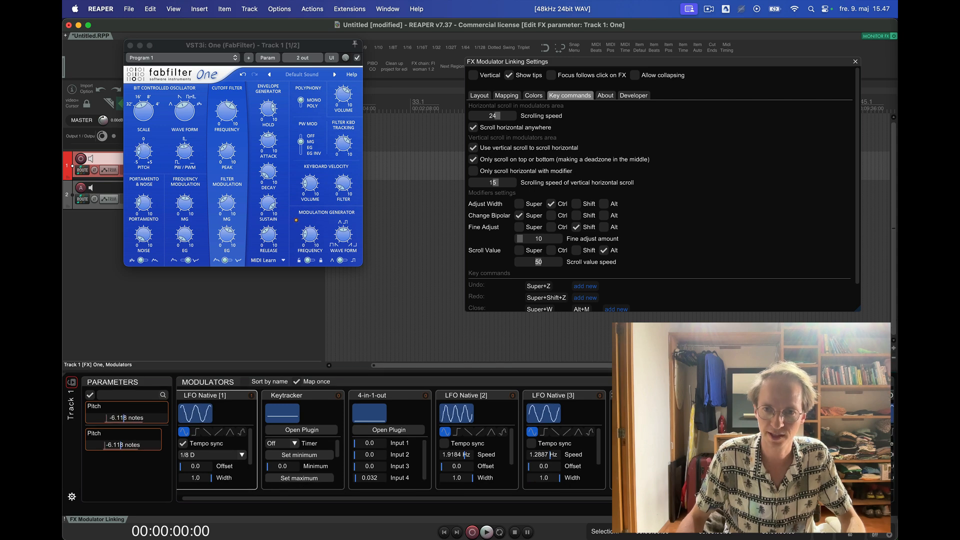
scroll(393, 440, "right", 10)
scroll(394, 440, "left", 10)
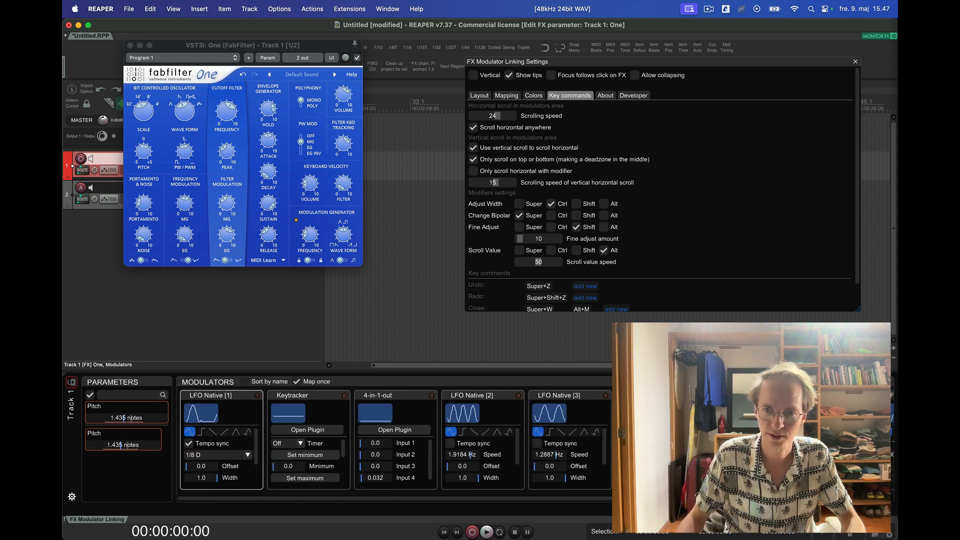
scroll(393, 439, "right", 10)
scroll(394, 440, "left", 10)
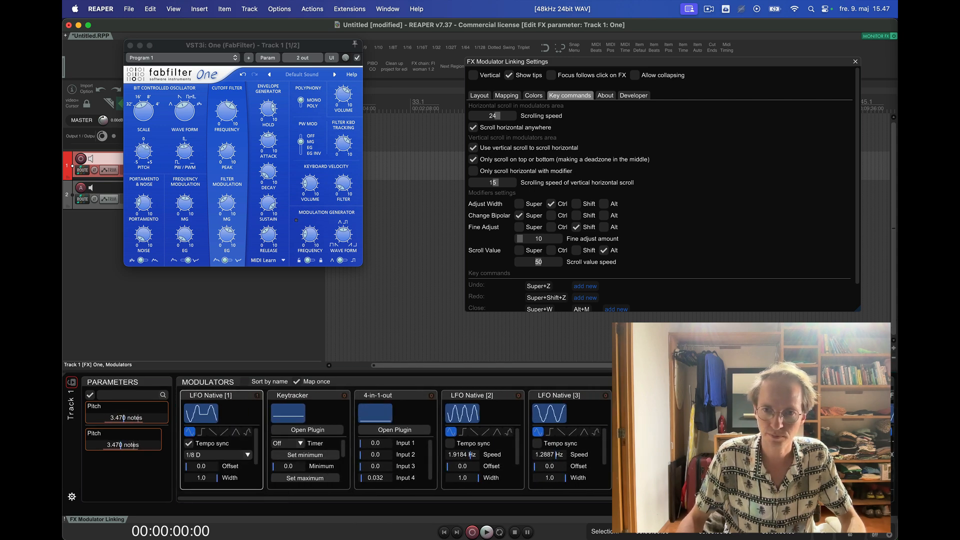
left_click_drag(634, 371, 634, 315)
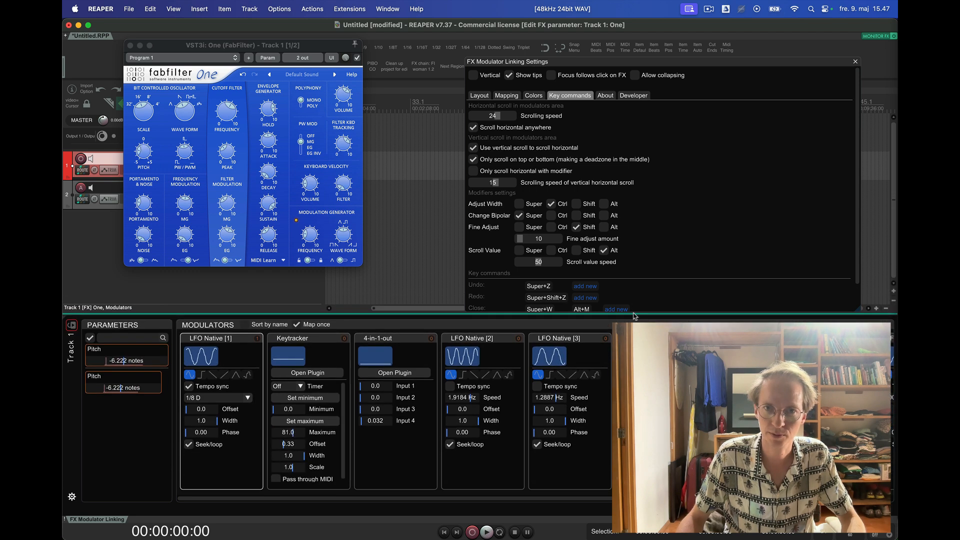
- Replace the top-or-bottom scroll restriction with horizontal scrolling only with the Super modifier, and reset the horizontal scrolling speed to 15
left_click(495, 161)
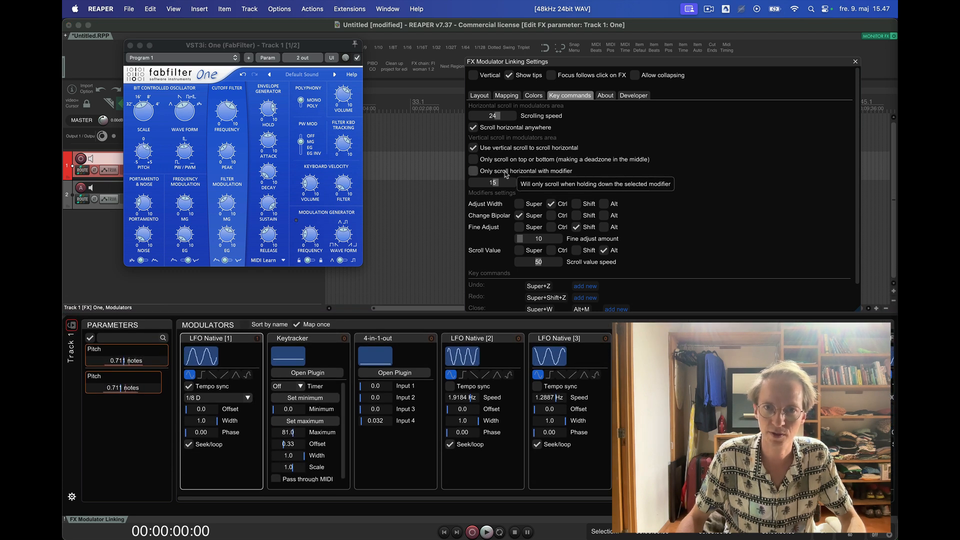
left_click(506, 172)
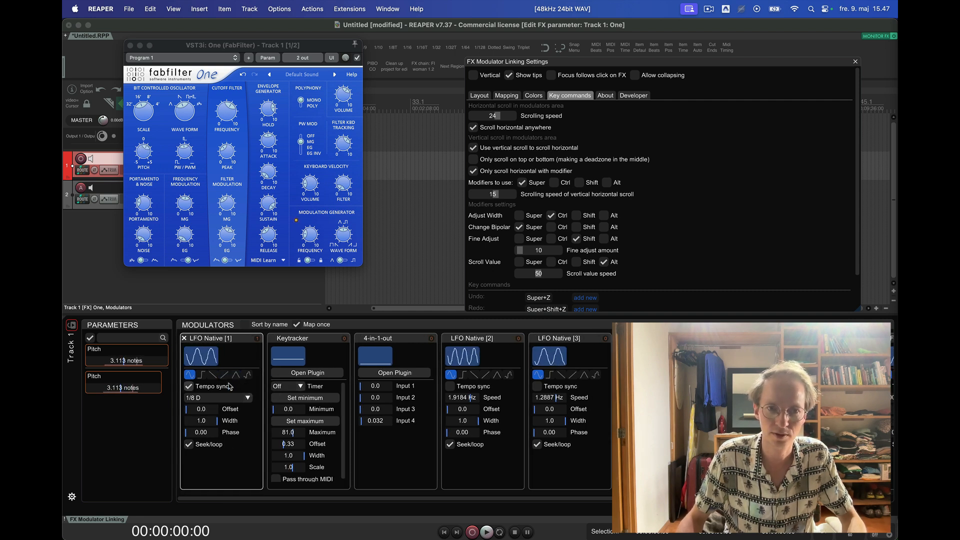
scroll(229, 385, "right", 5)
scroll(228, 386, "left", 5)
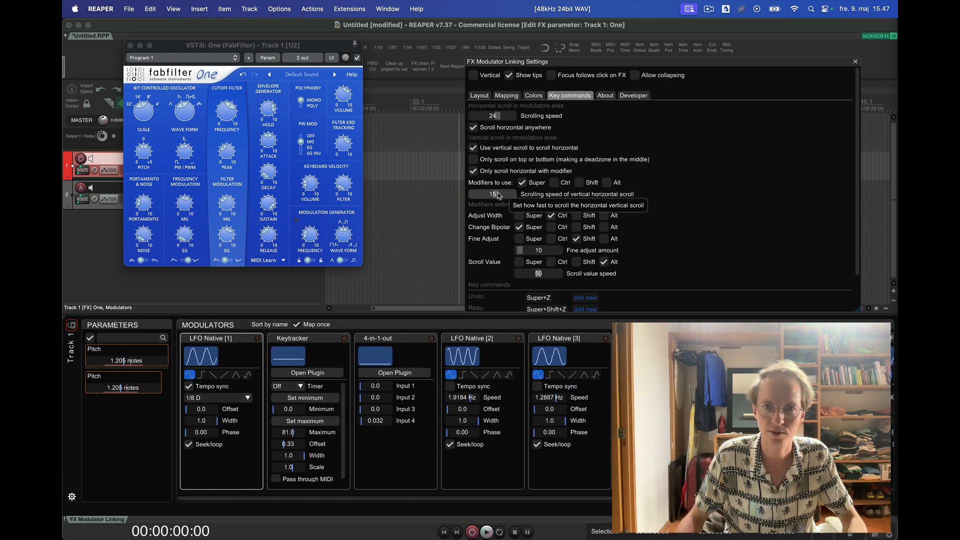
right_click(549, 116)
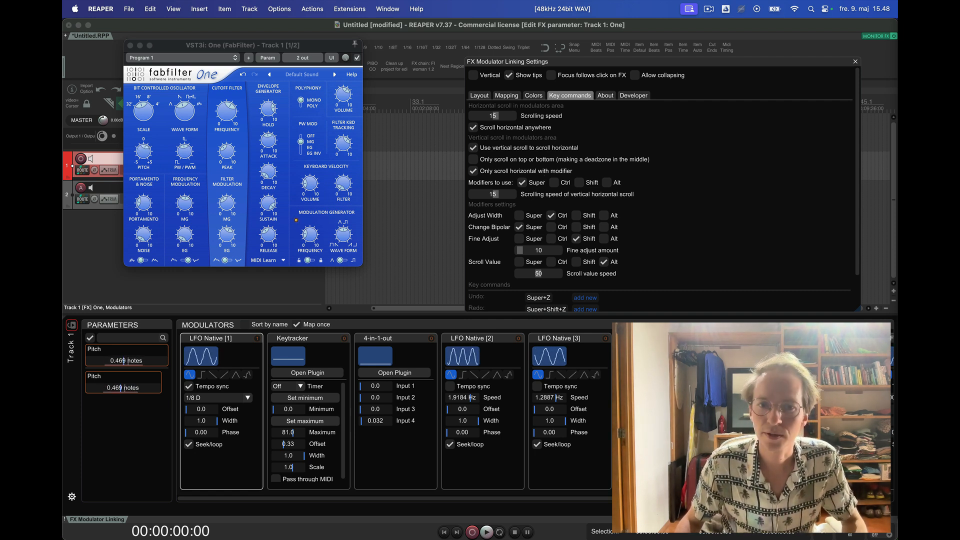
- Try another visualizer size for the modulators in the layout settings and return it to 2
left_click(479, 95)
scroll(684, 250, "right", 5)
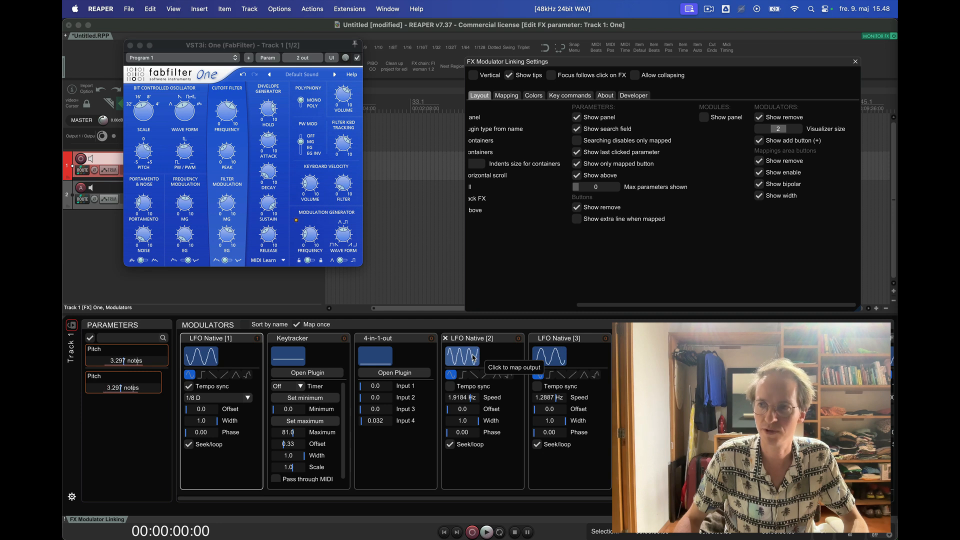
left_click(790, 131)
mouse_move(789, 131)
left_mouse_down()
mouse_move(761, 134)
mouse_move(796, 134)
mouse_move(767, 135)
mouse_move(777, 134)
left_mouse_up()
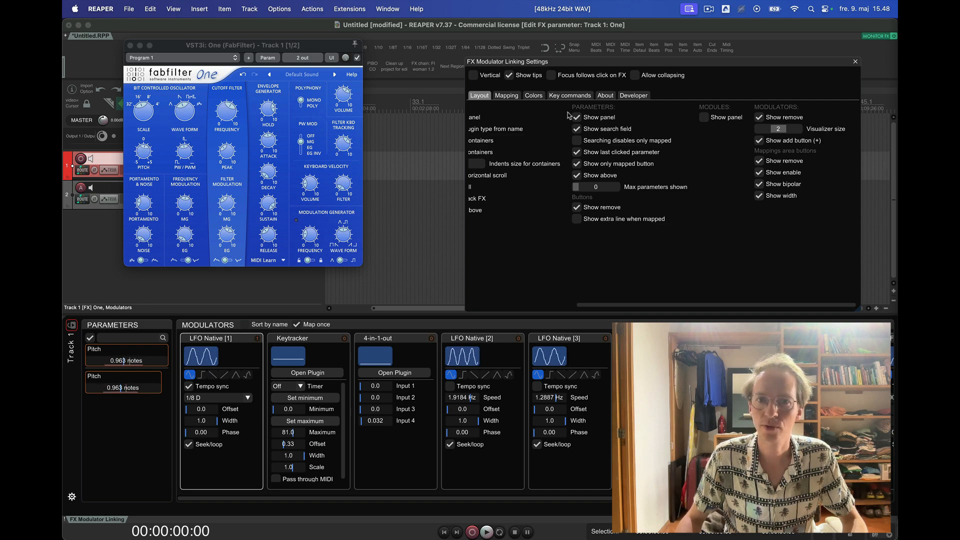
scroll(539, 201, "left", 5)
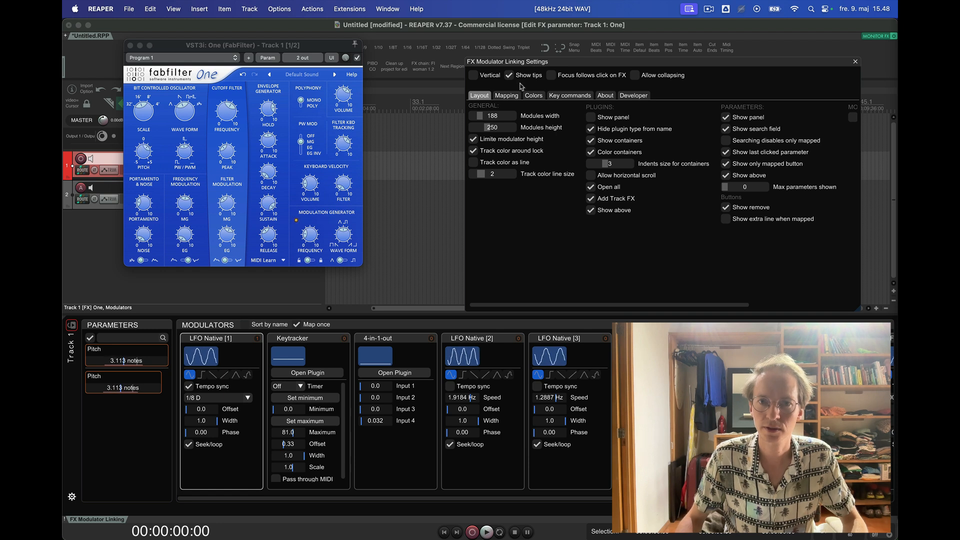
- Bring up the mapping settings and map LFO Native [1] to its own Offset parameter
left_click(506, 95)
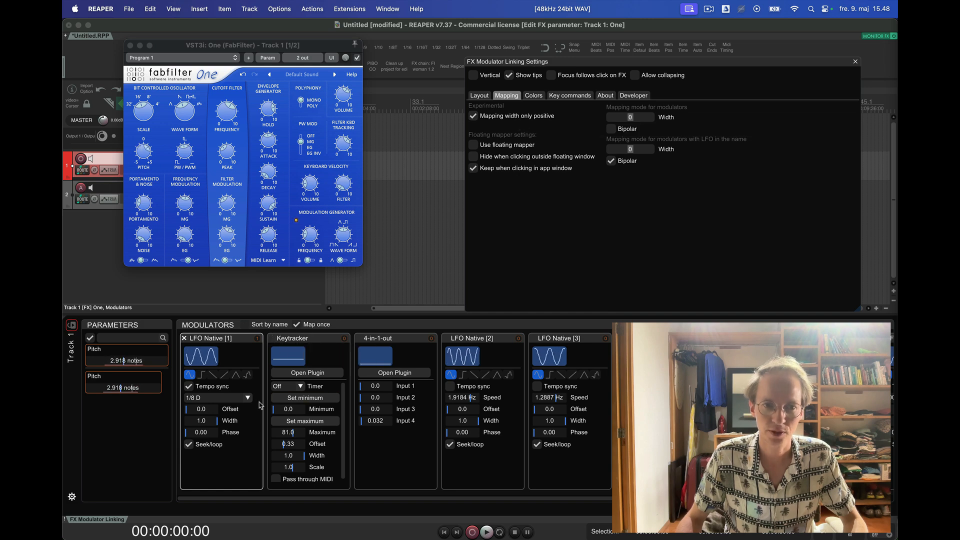
left_click(202, 356)
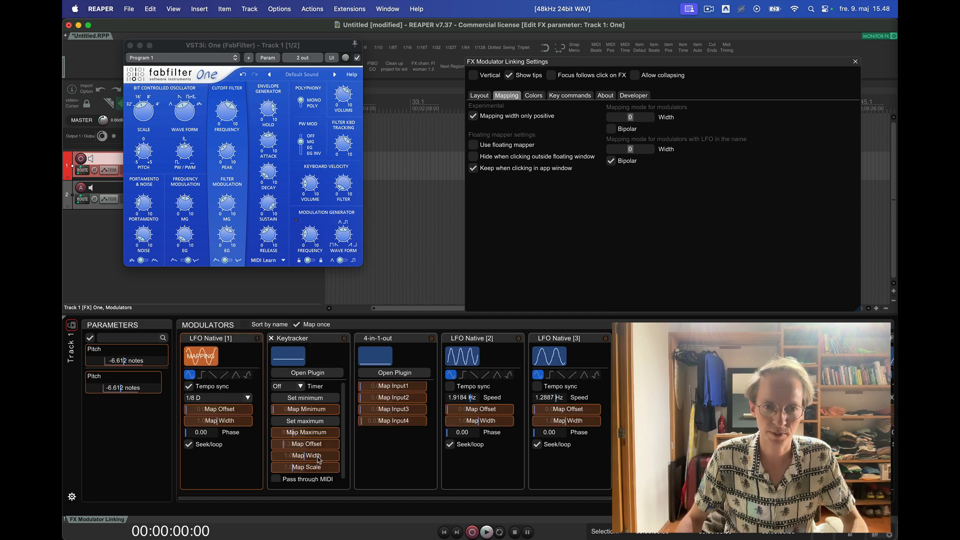
left_click(230, 409)
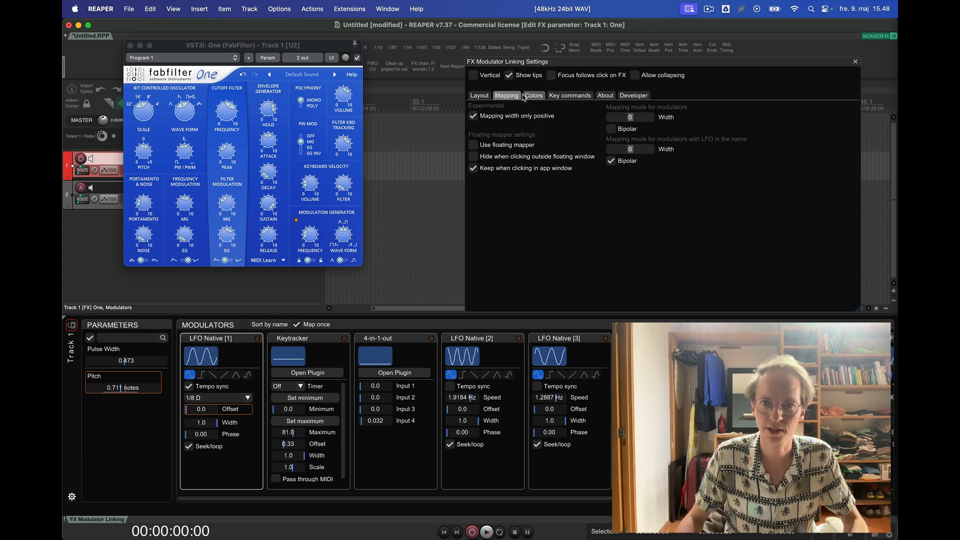
- Show the extra line for mapped parameters through the layout settings and set the width of LFO Native [1]'s Offset mapping to 0%
left_click(479, 95)
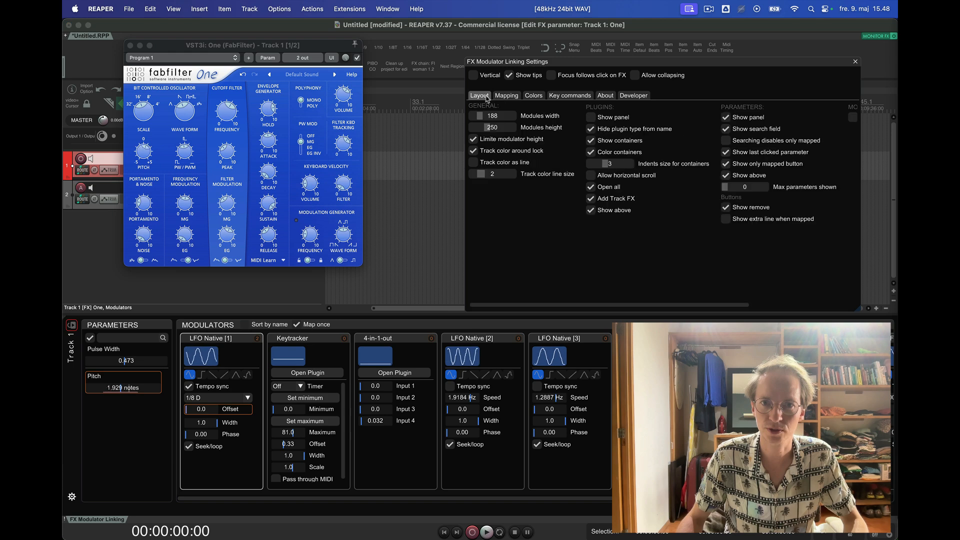
left_click(763, 223)
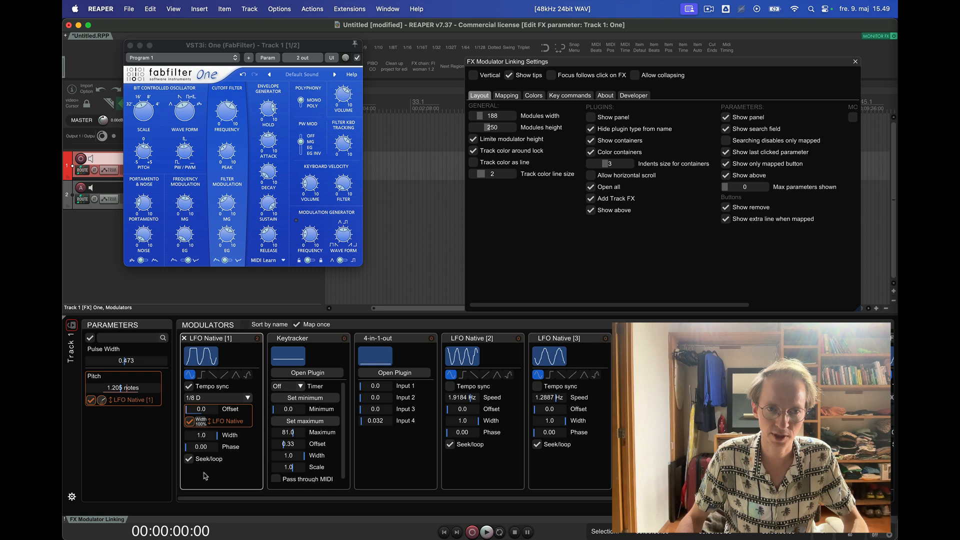
right_click(201, 422)
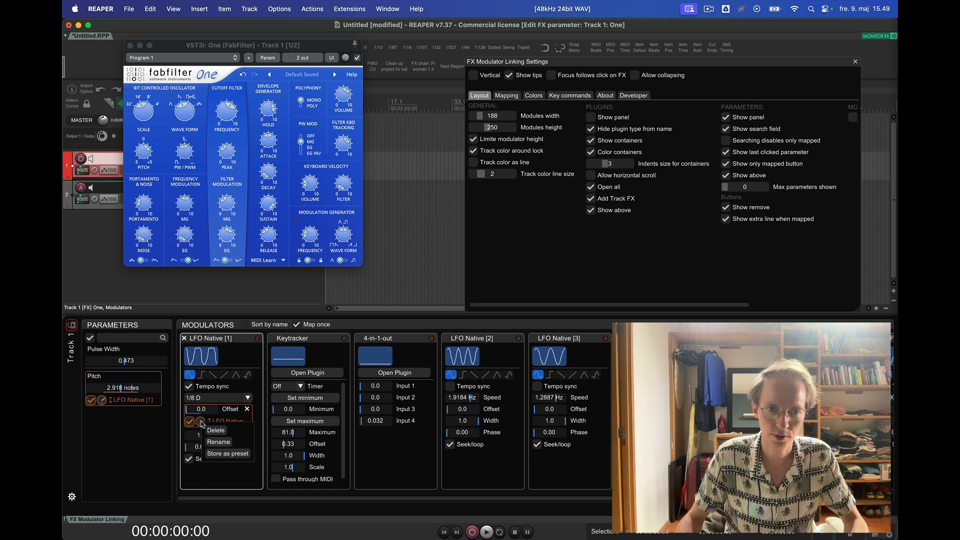
left_click(200, 421)
left_click_drag(201, 421, 195, 351)
left_click_drag(201, 422, 201, 448)
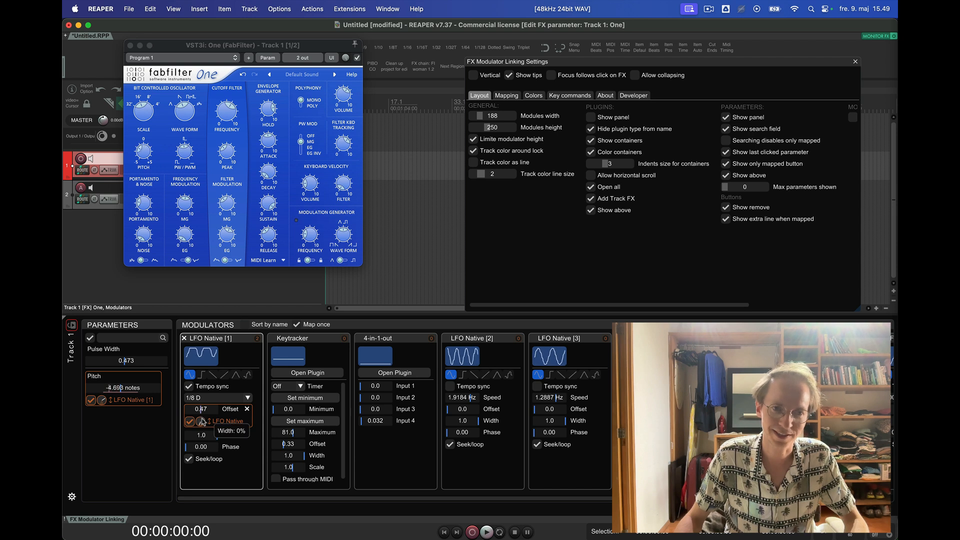
- Set the width of the LFO Native [1] mapping on Pitch to 0% in the Parameters panel
left_click(102, 406)
left_click_drag(102, 408, 104, 427)
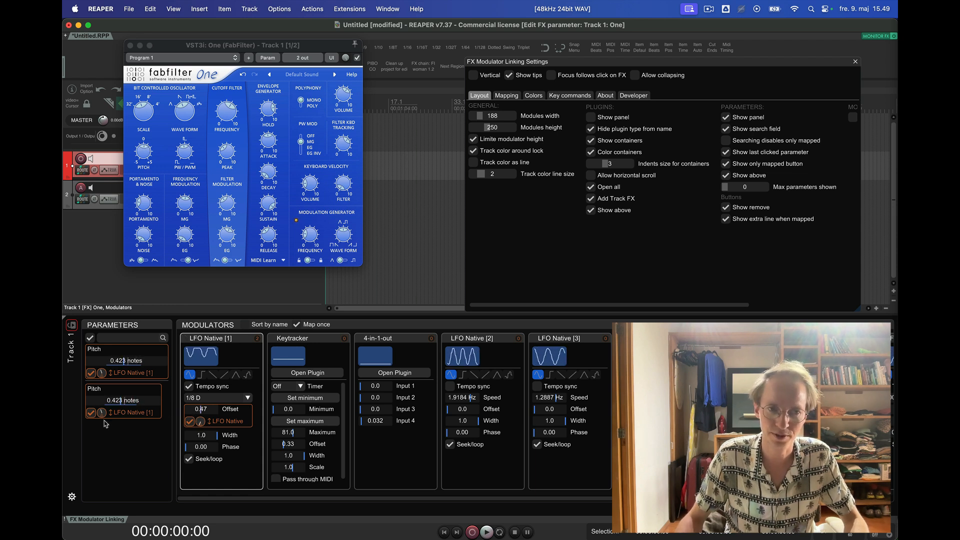
left_click_drag(102, 415, 105, 459)
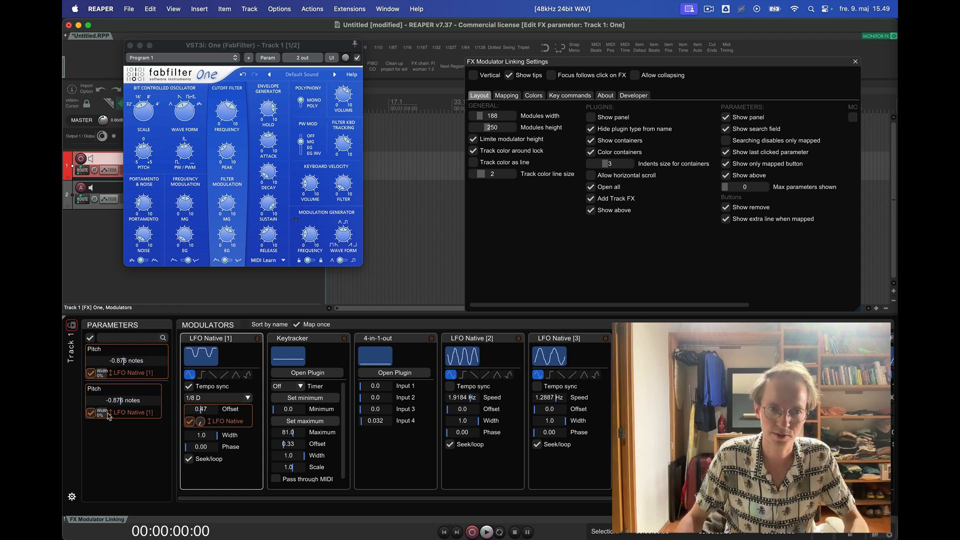
- Try the width range of LFO Native [1]'s Offset mapping and turn off the positive-only mapping width in the mapping settings
left_click(506, 95)
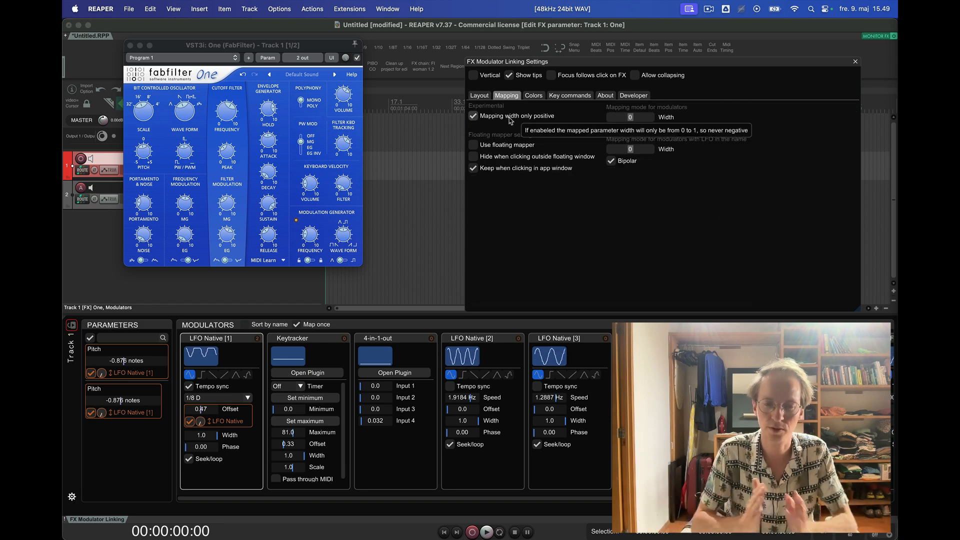
left_click(209, 421)
mouse_move(202, 421)
left_mouse_down()
mouse_move(202, 384)
mouse_move(204, 430)
mouse_move(204, 357)
mouse_move(212, 425)
left_mouse_up()
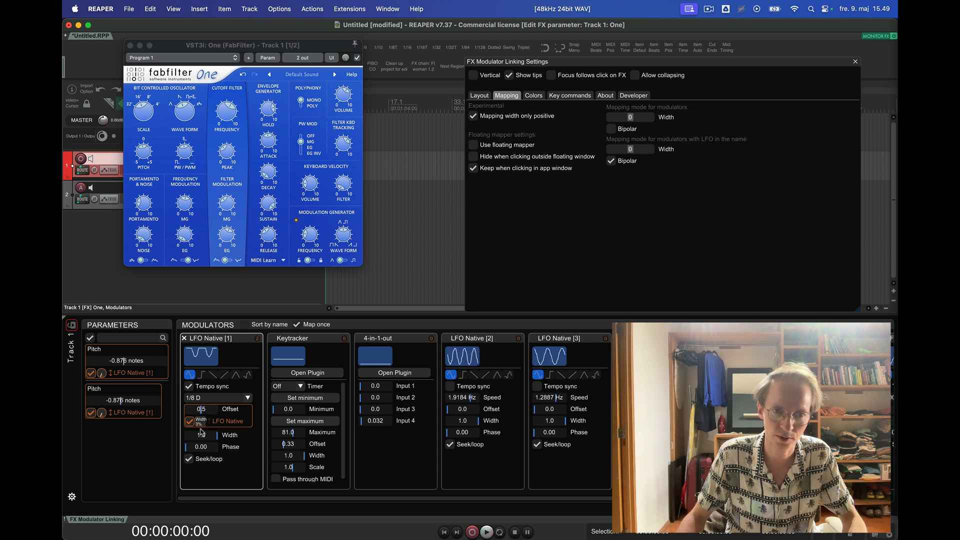
left_click(497, 117)
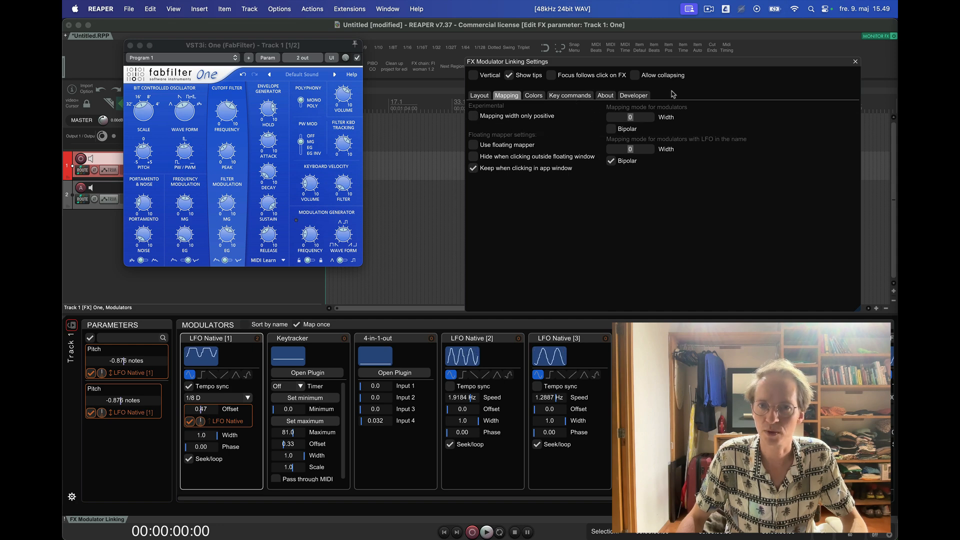
- Look through the color and key commands settings and return to the layout settings
left_click(529, 97)
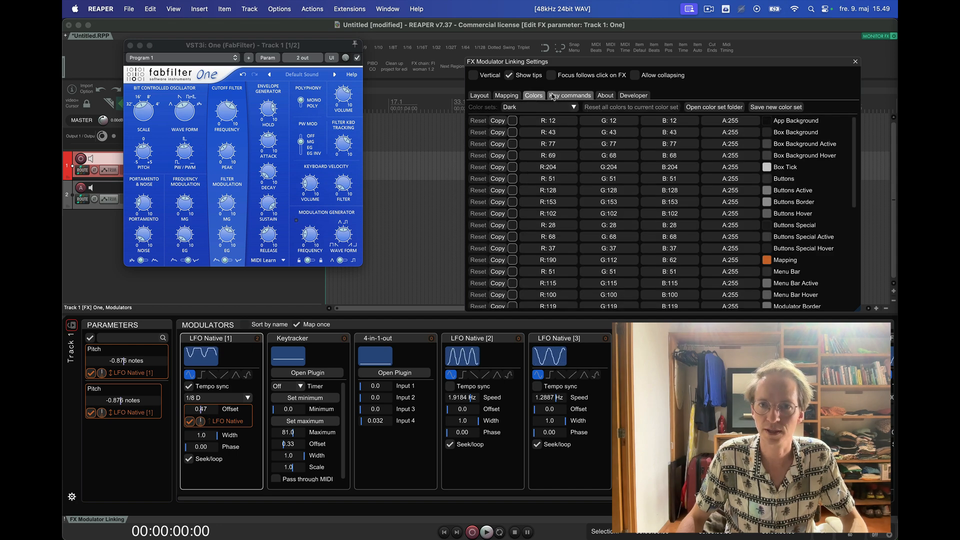
left_click(546, 97)
left_click(479, 96)
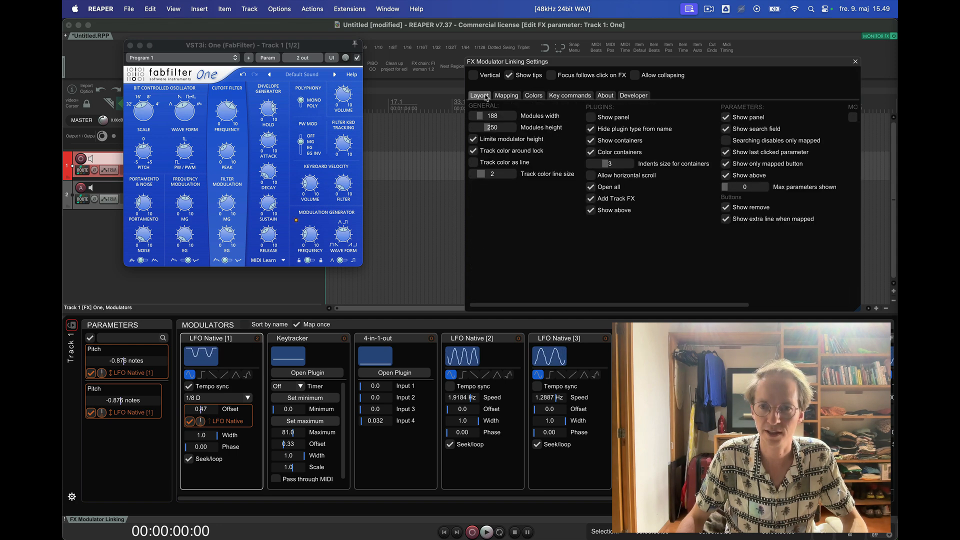